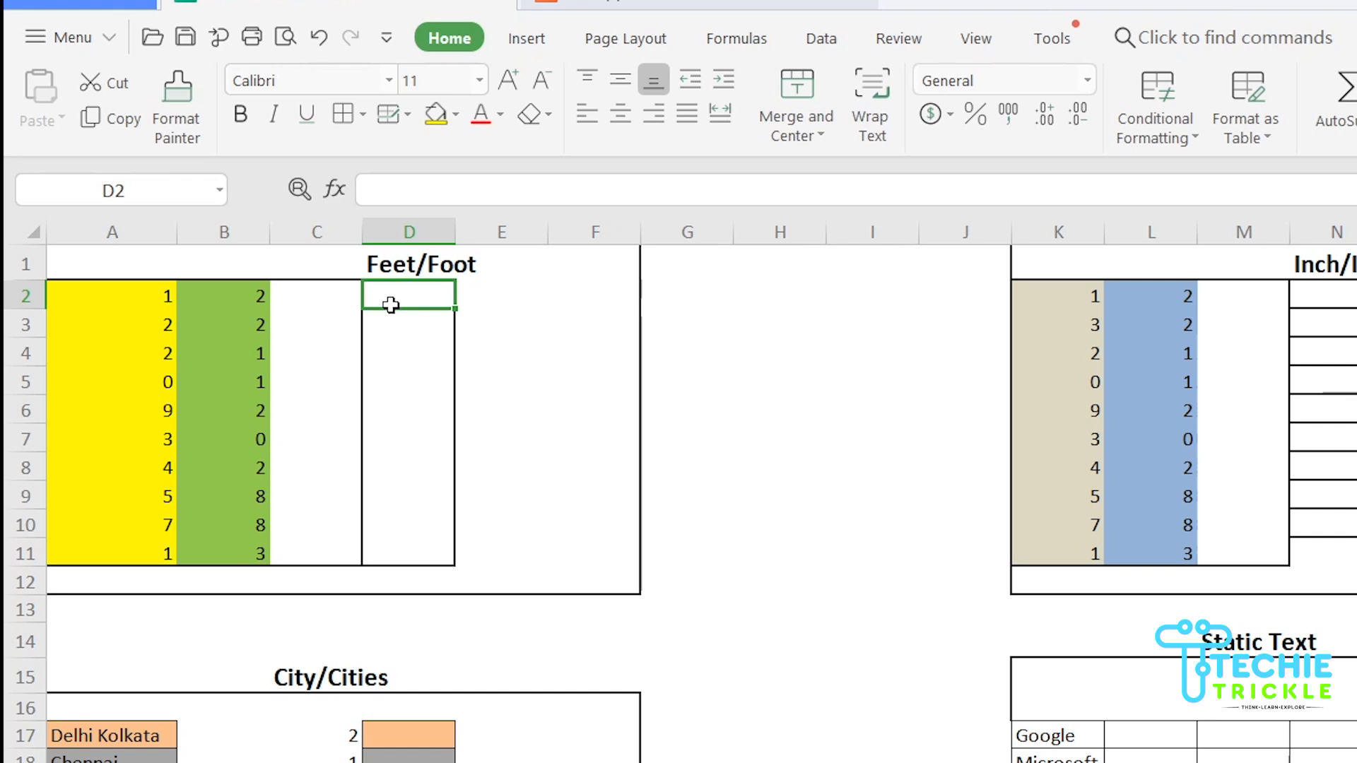
Start D2's formula as =A2+B2&" "&IF( to sum A2 and B2 and add a space
type("=")
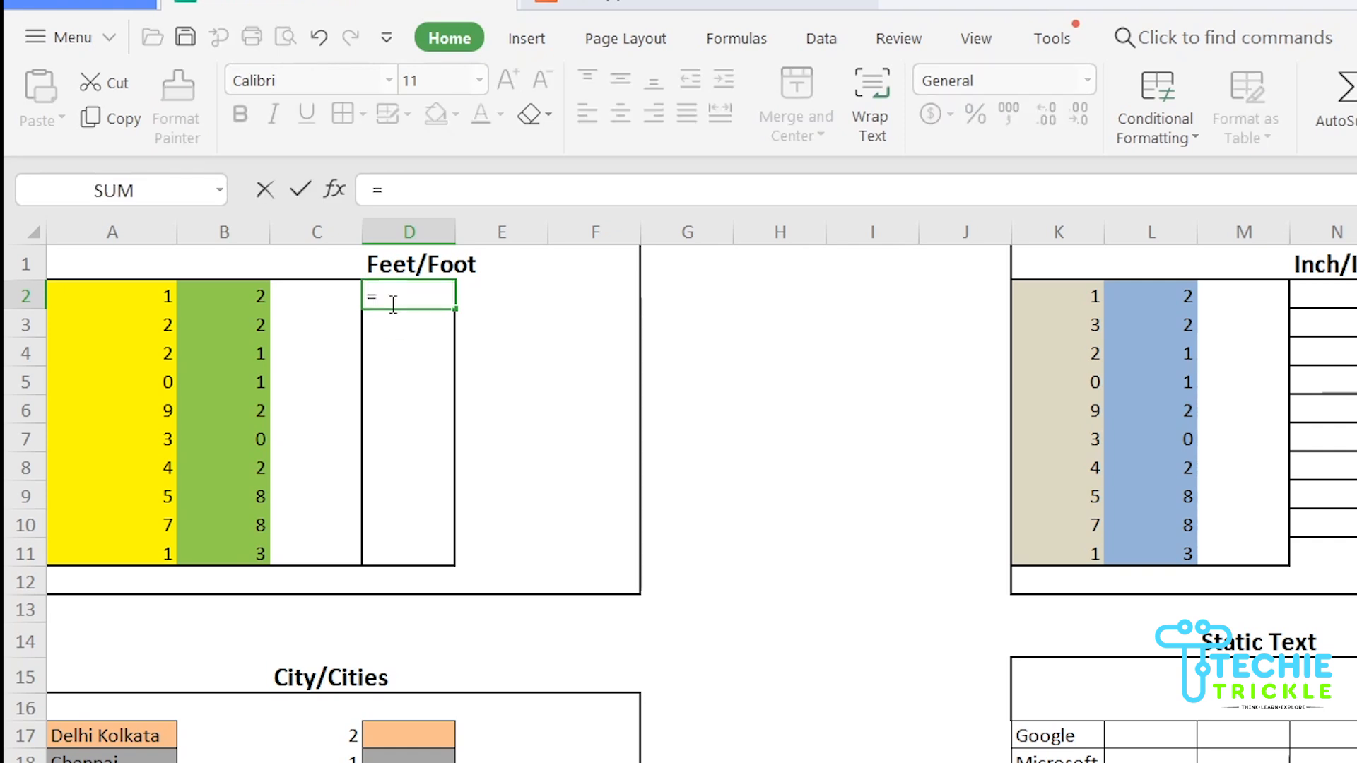
left_click(150, 295)
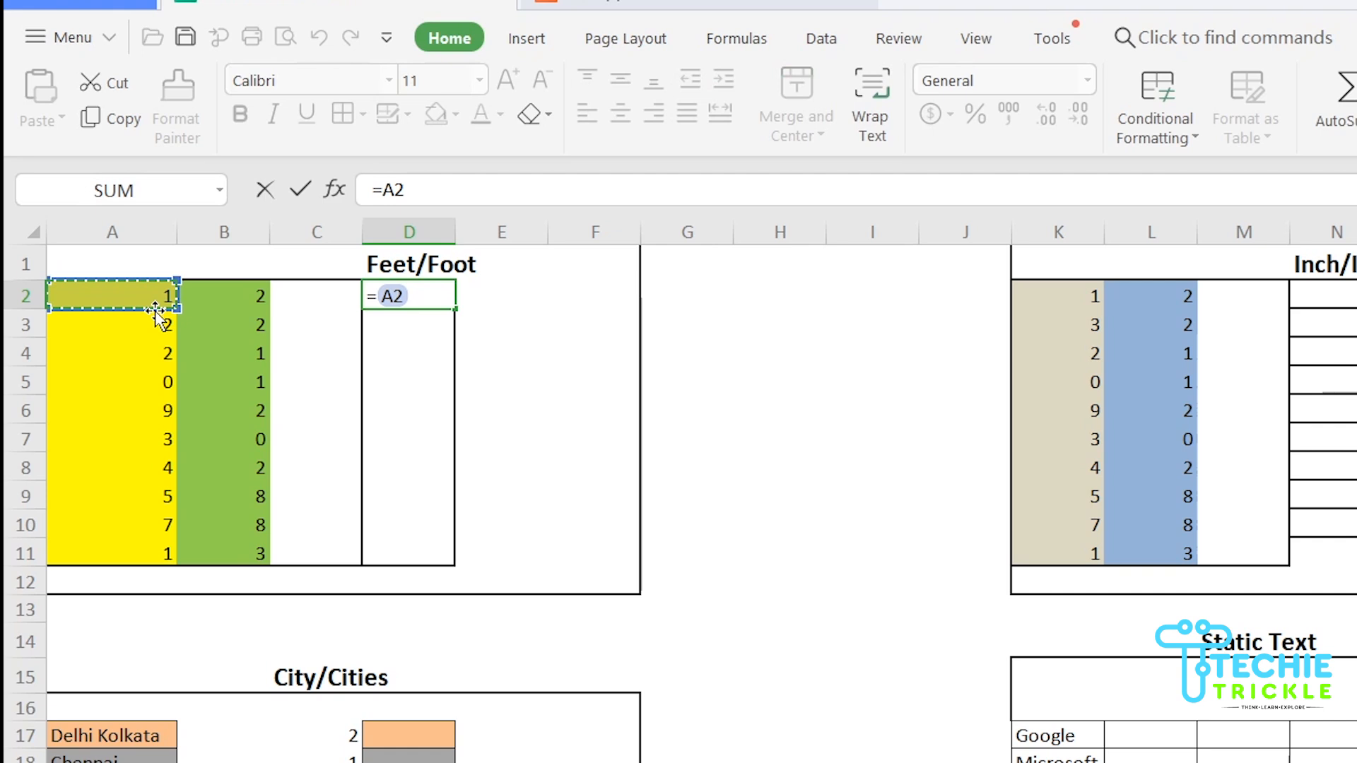
type("+")
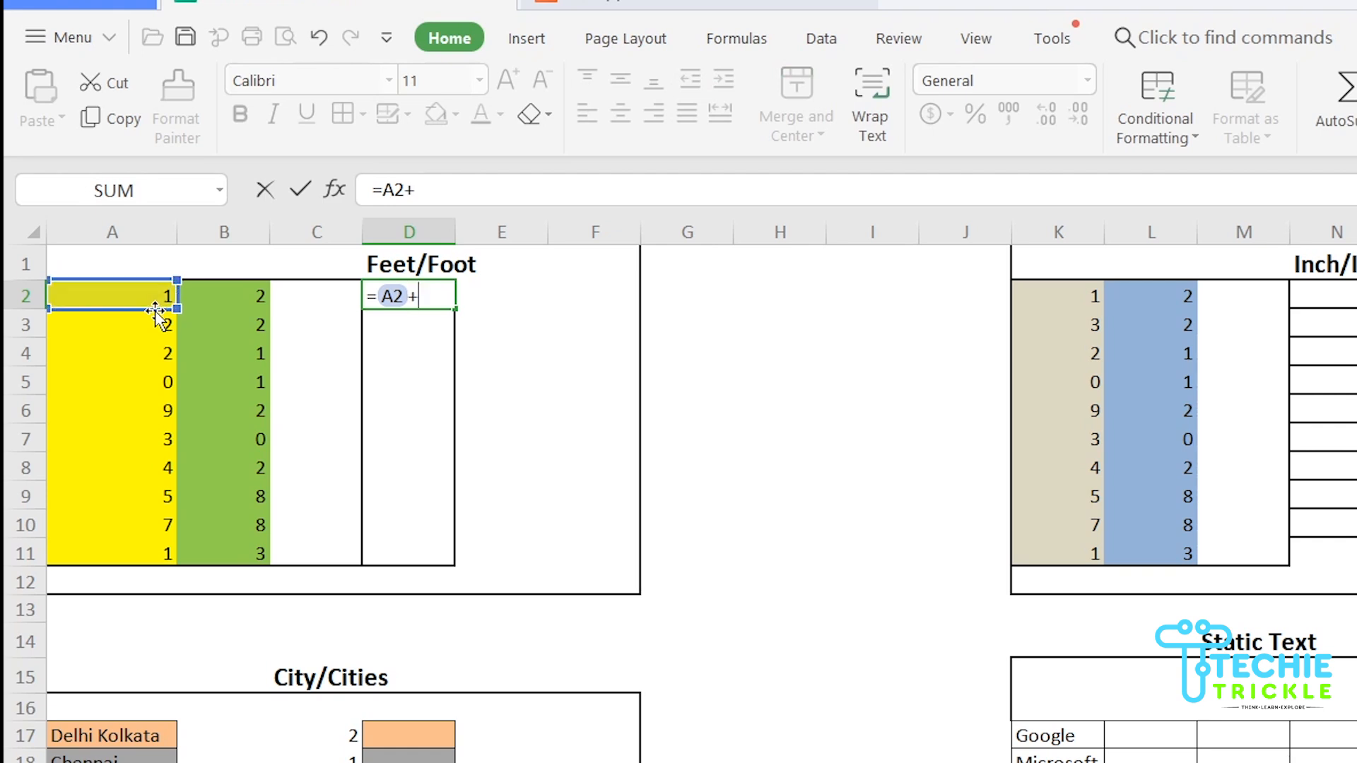
left_click(232, 293)
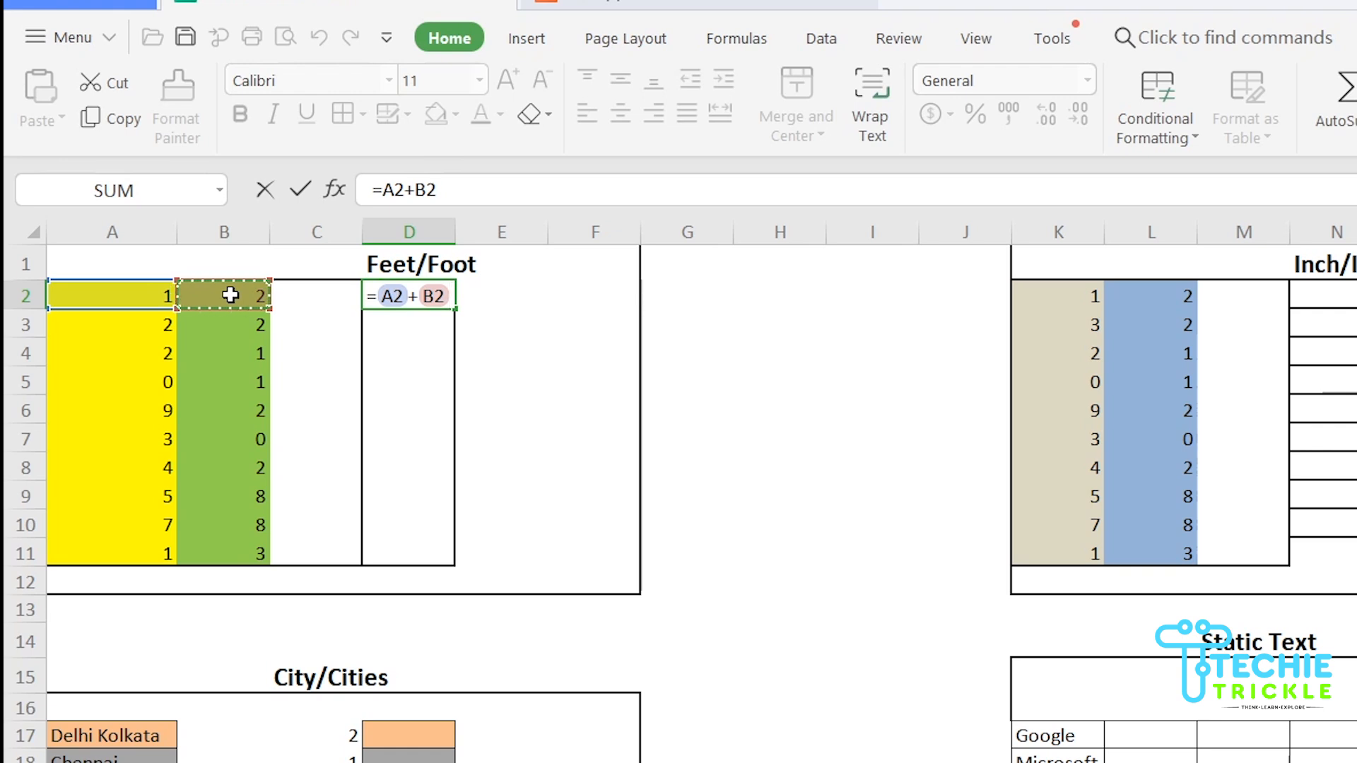
type("&")
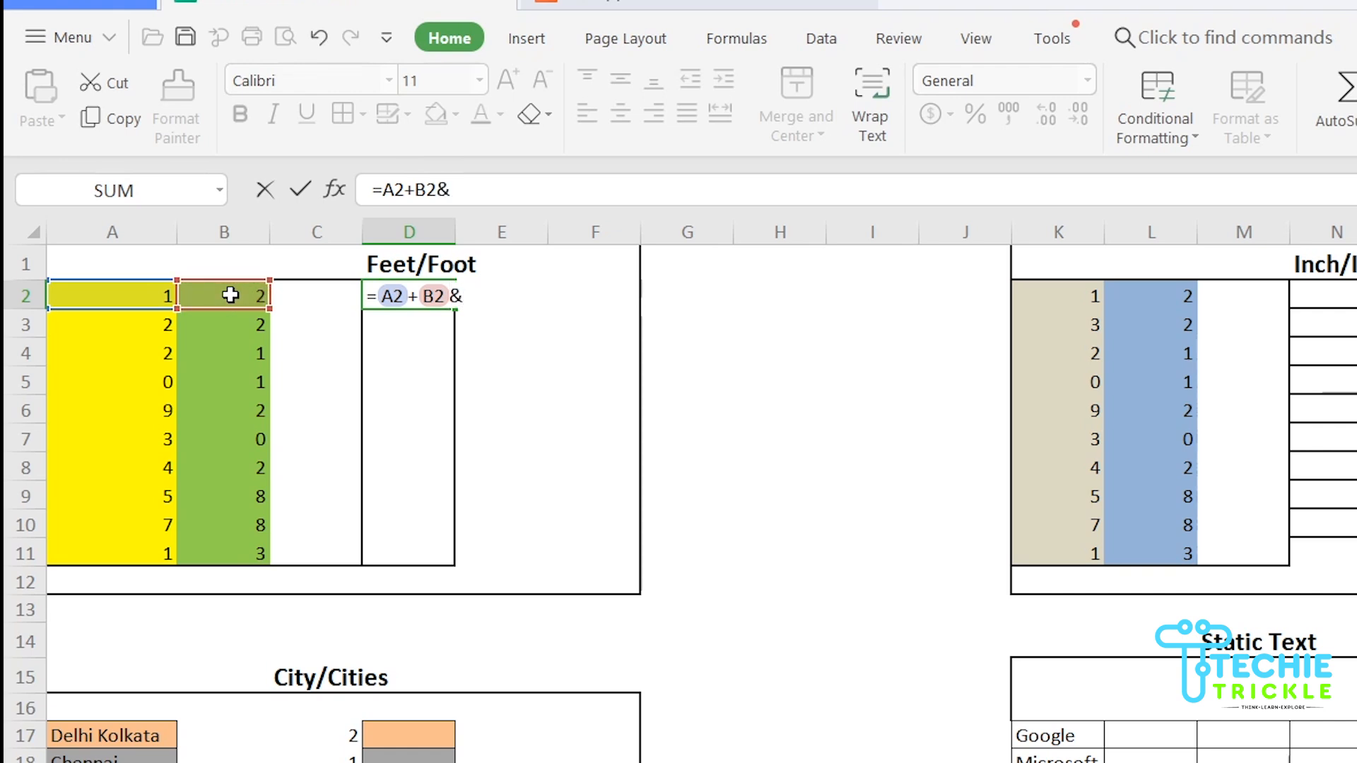
type(" \" \"")
type("&")
type("IF")
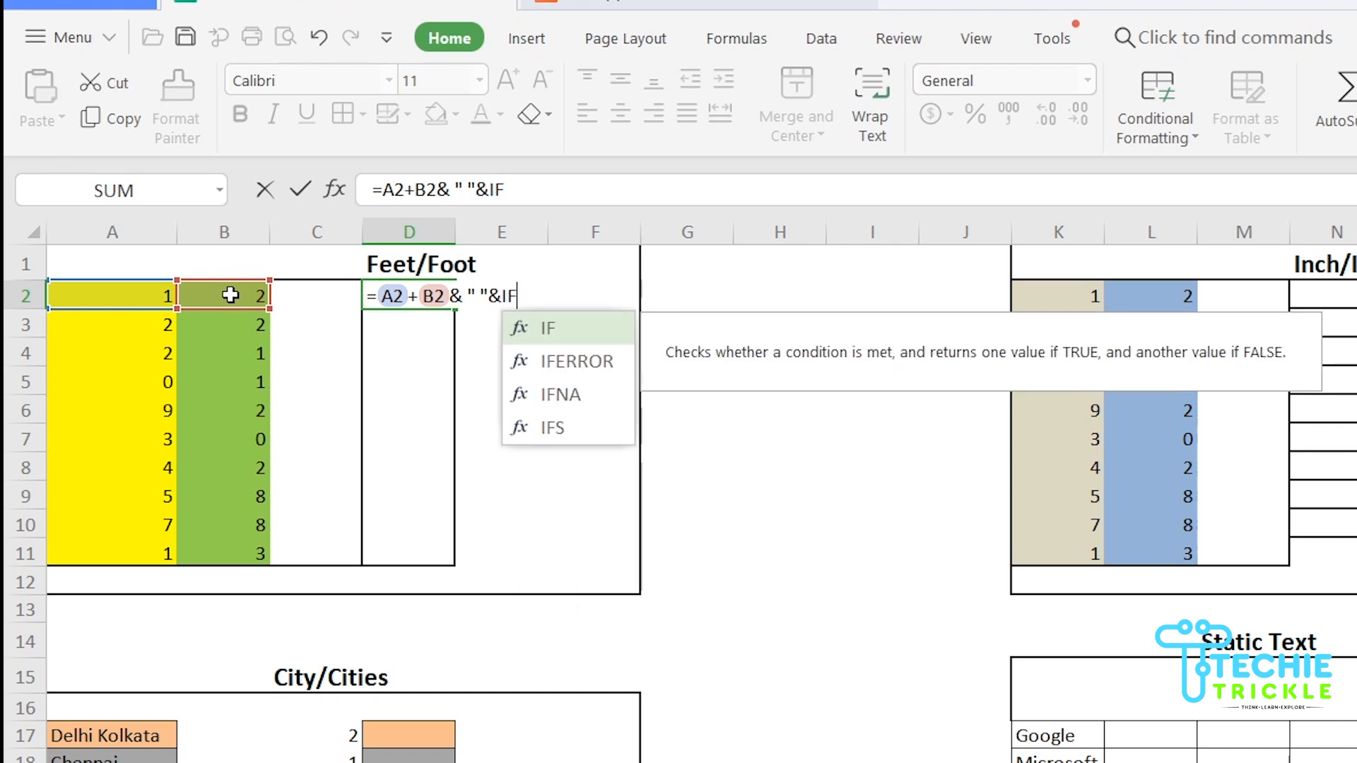
type("(")
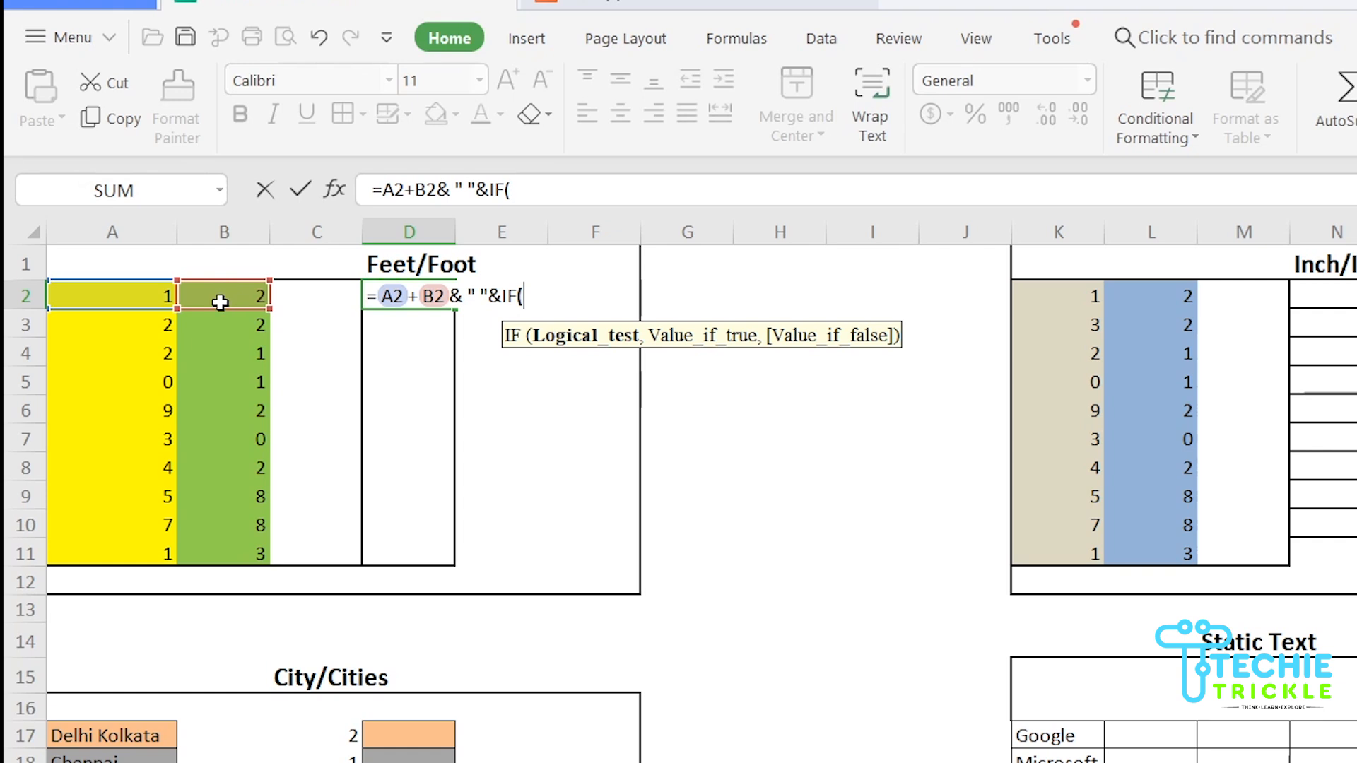
Complete D2 with IF(A2+B2=1,"FOOT","FEET") and commit it so it shows 3 FEET
left_click(146, 295)
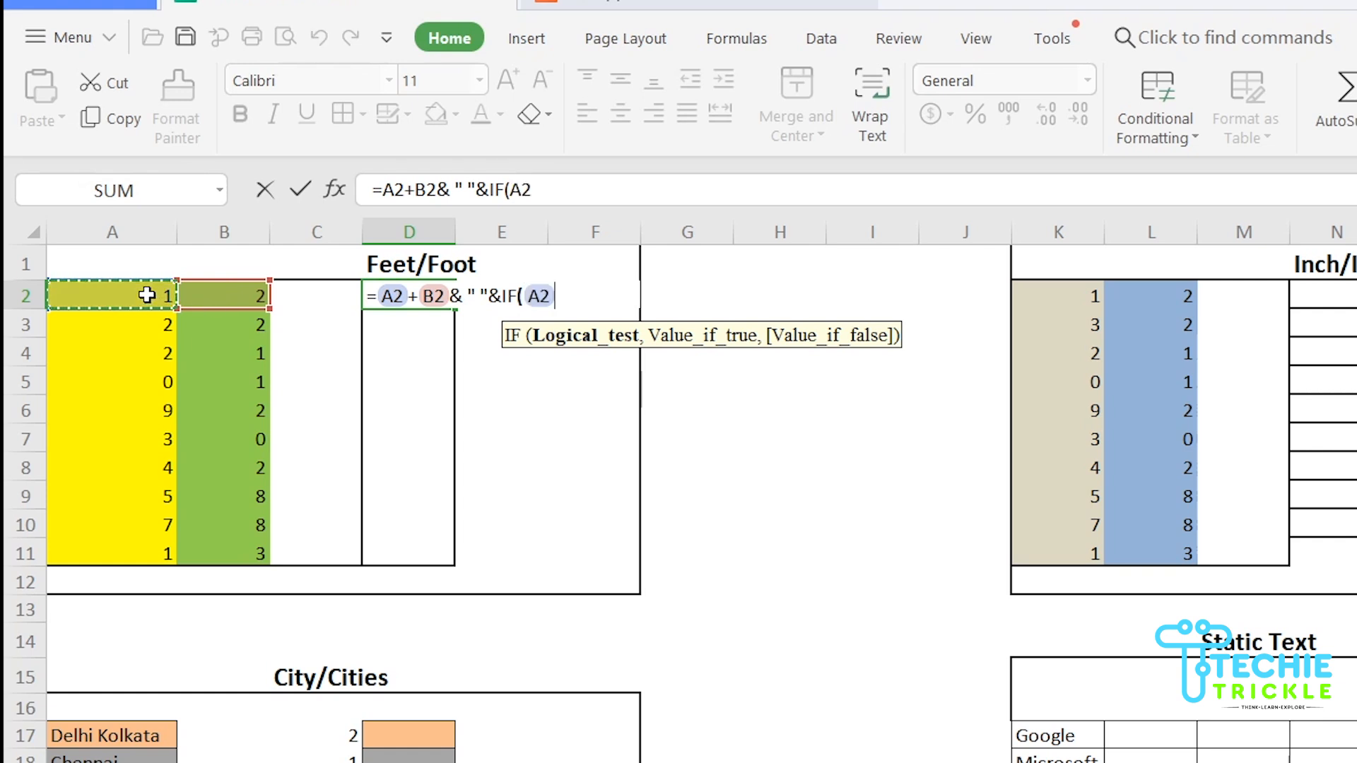
type("+")
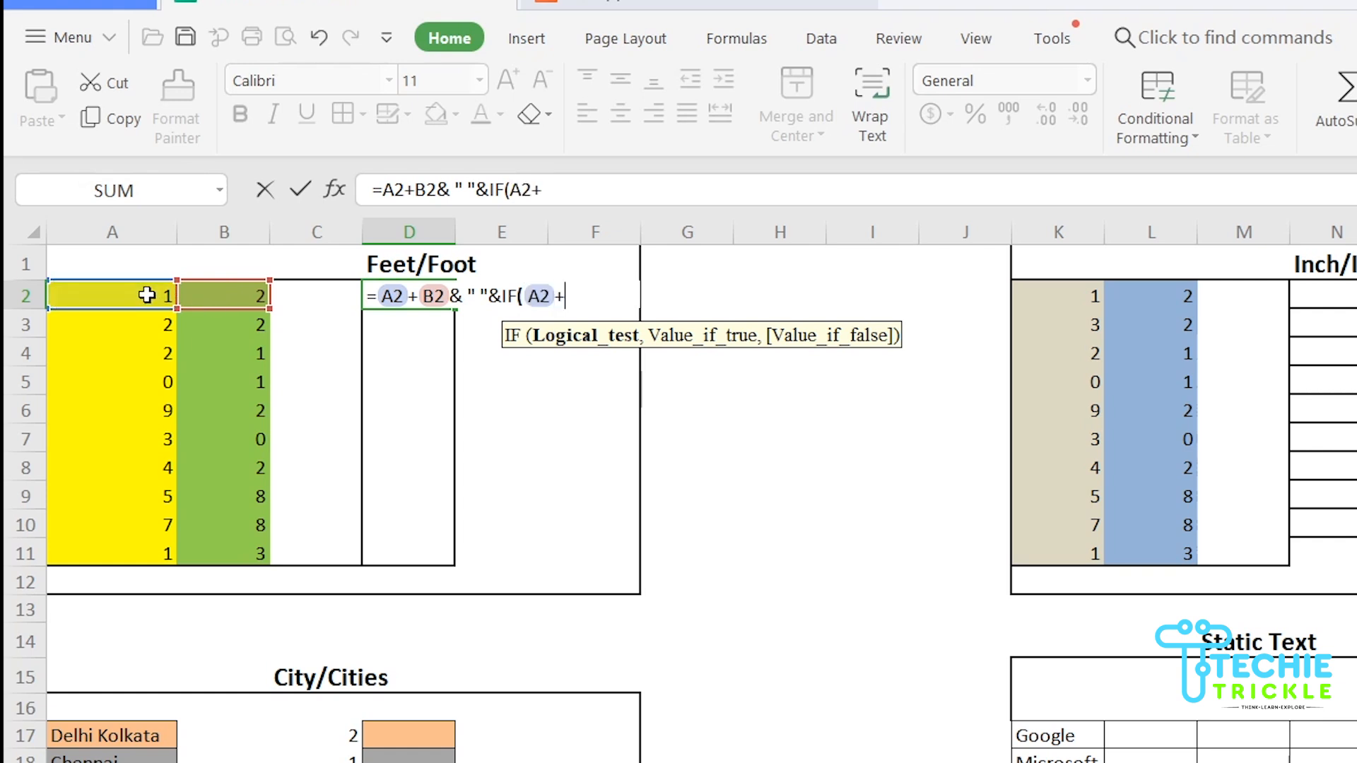
left_click(234, 296)
type("=1")
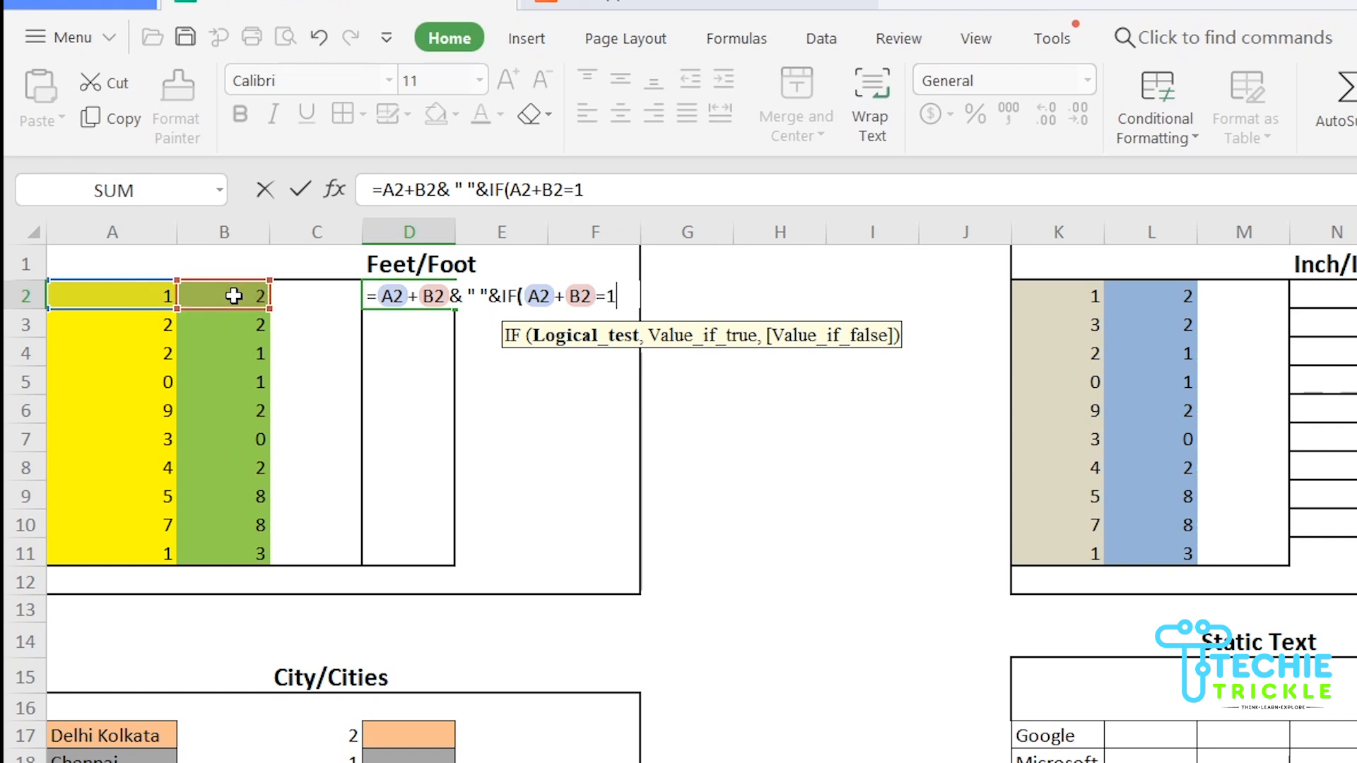
type(",")
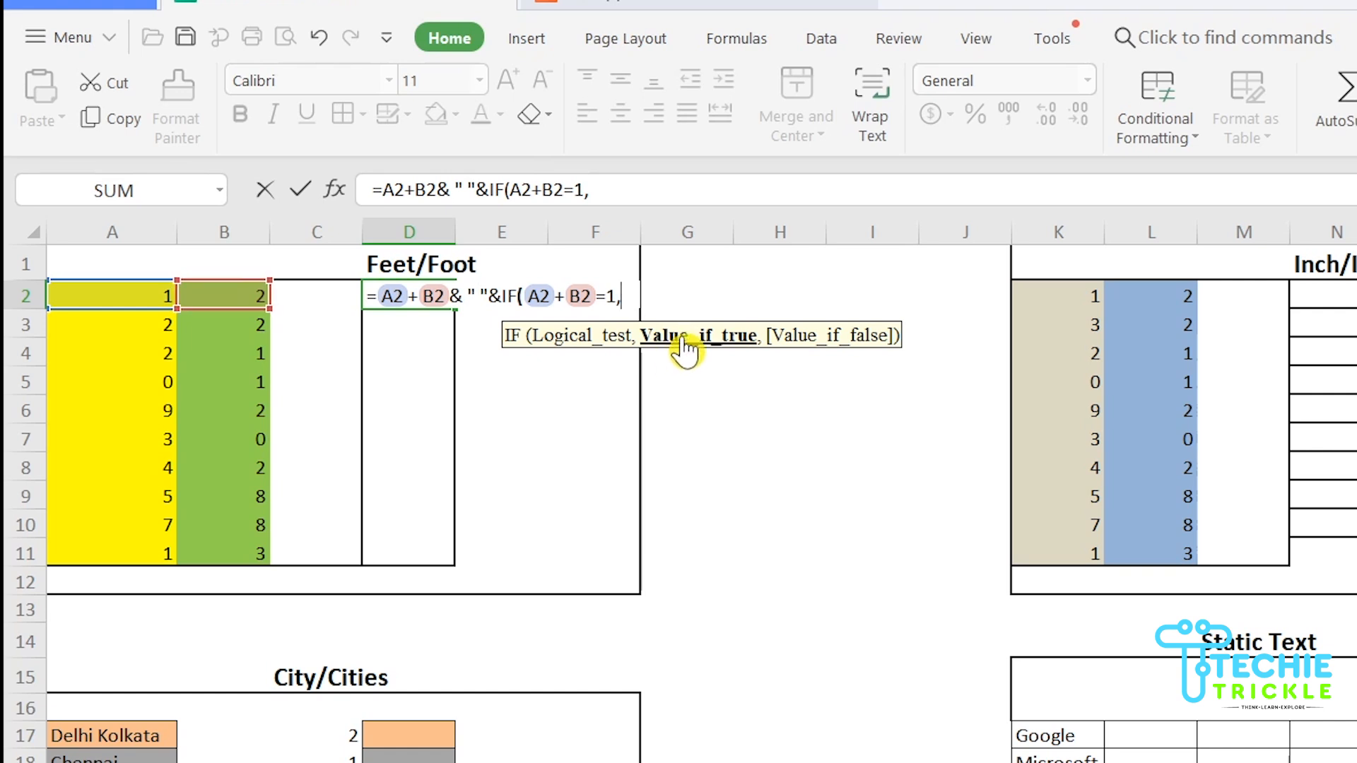
type("\"")
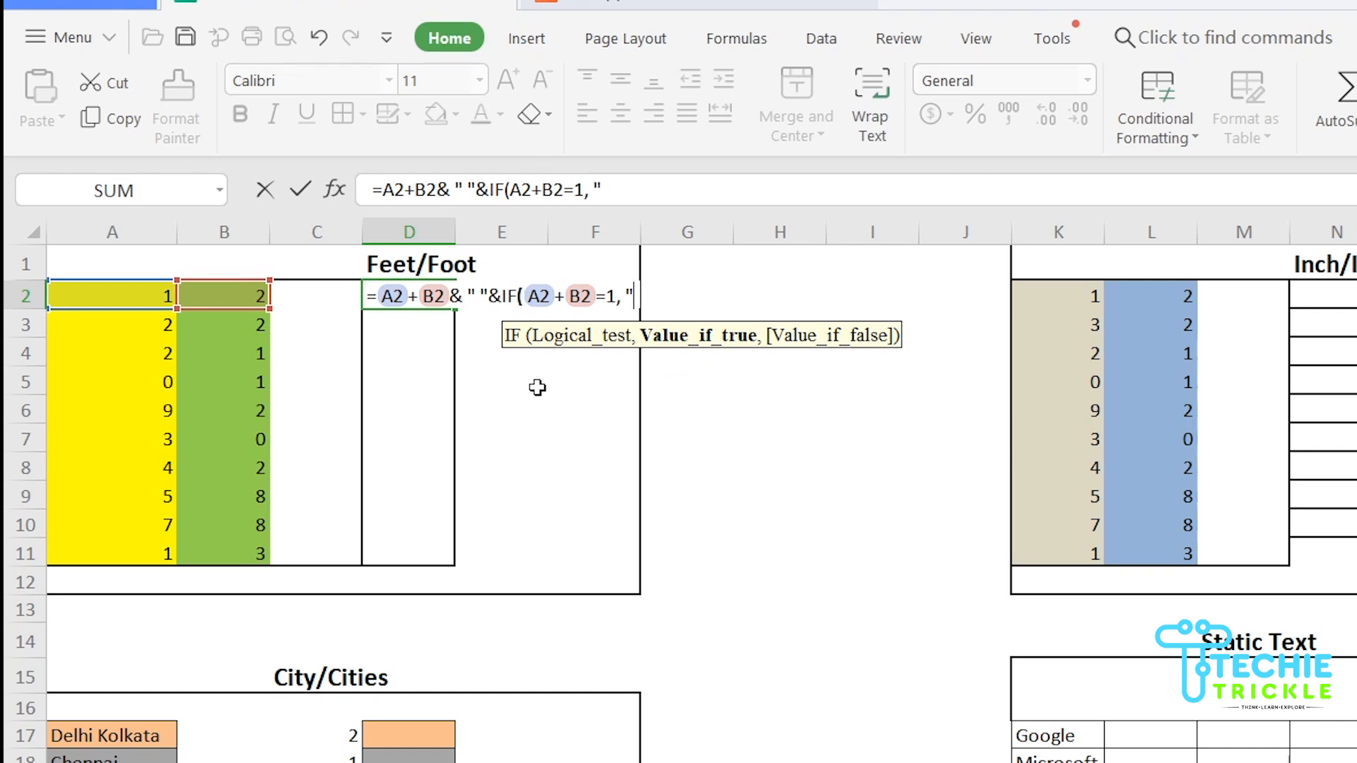
type("FOOT\",")
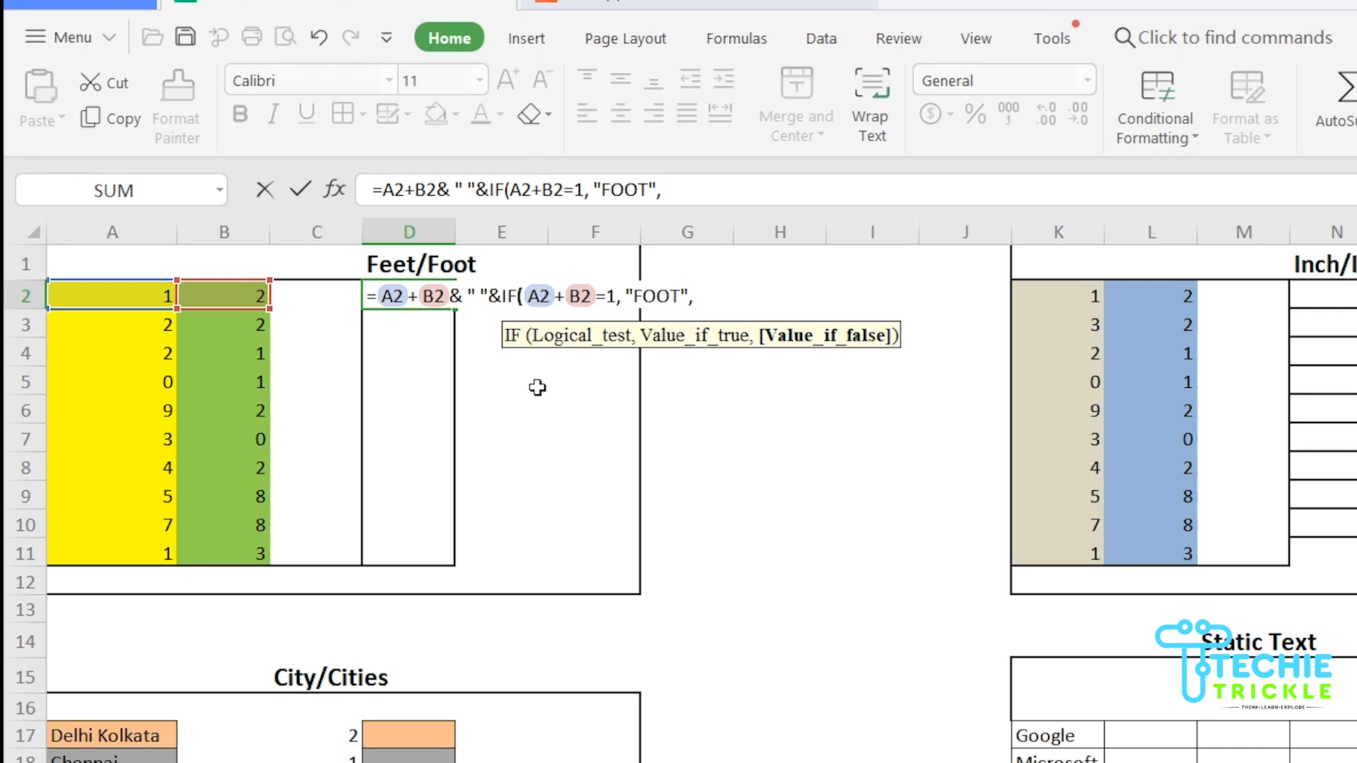
type("\"FEET\")")
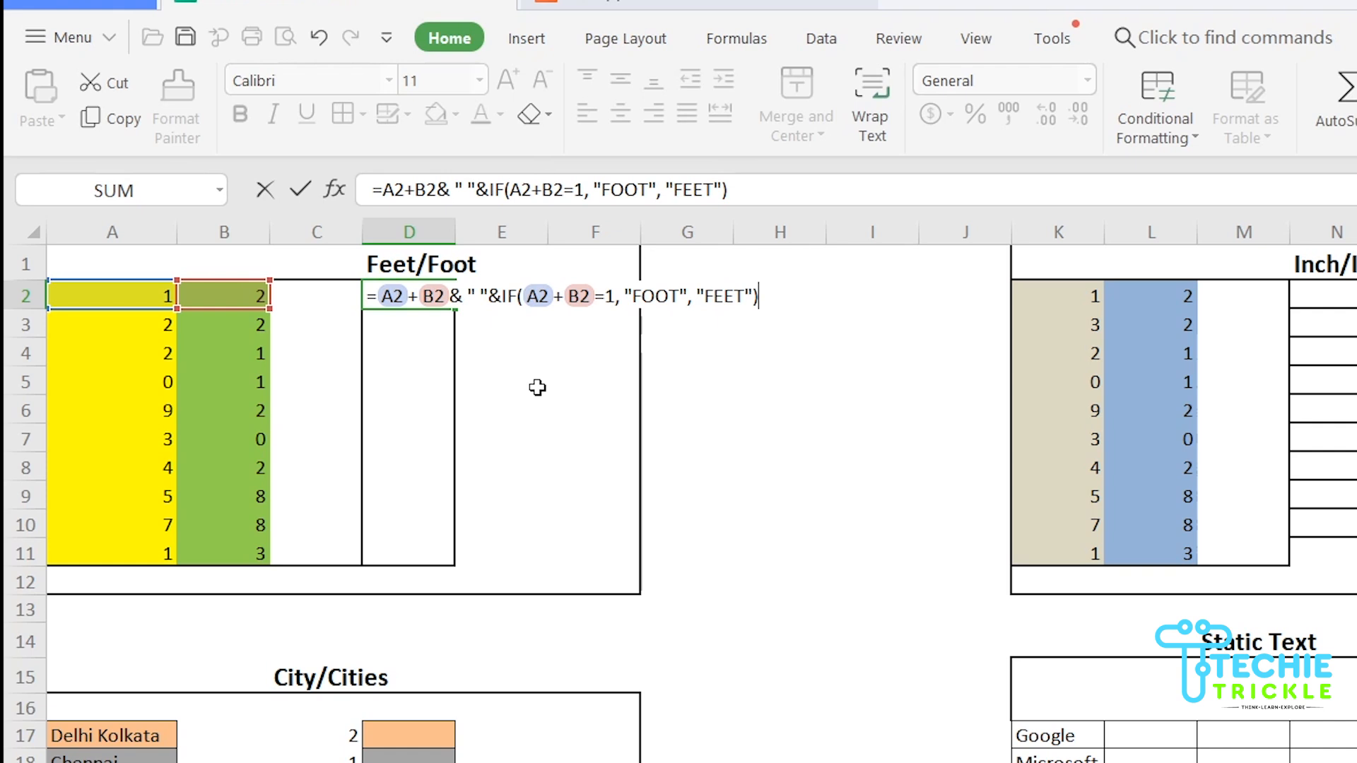
key("Tab")
left_click(412, 298)
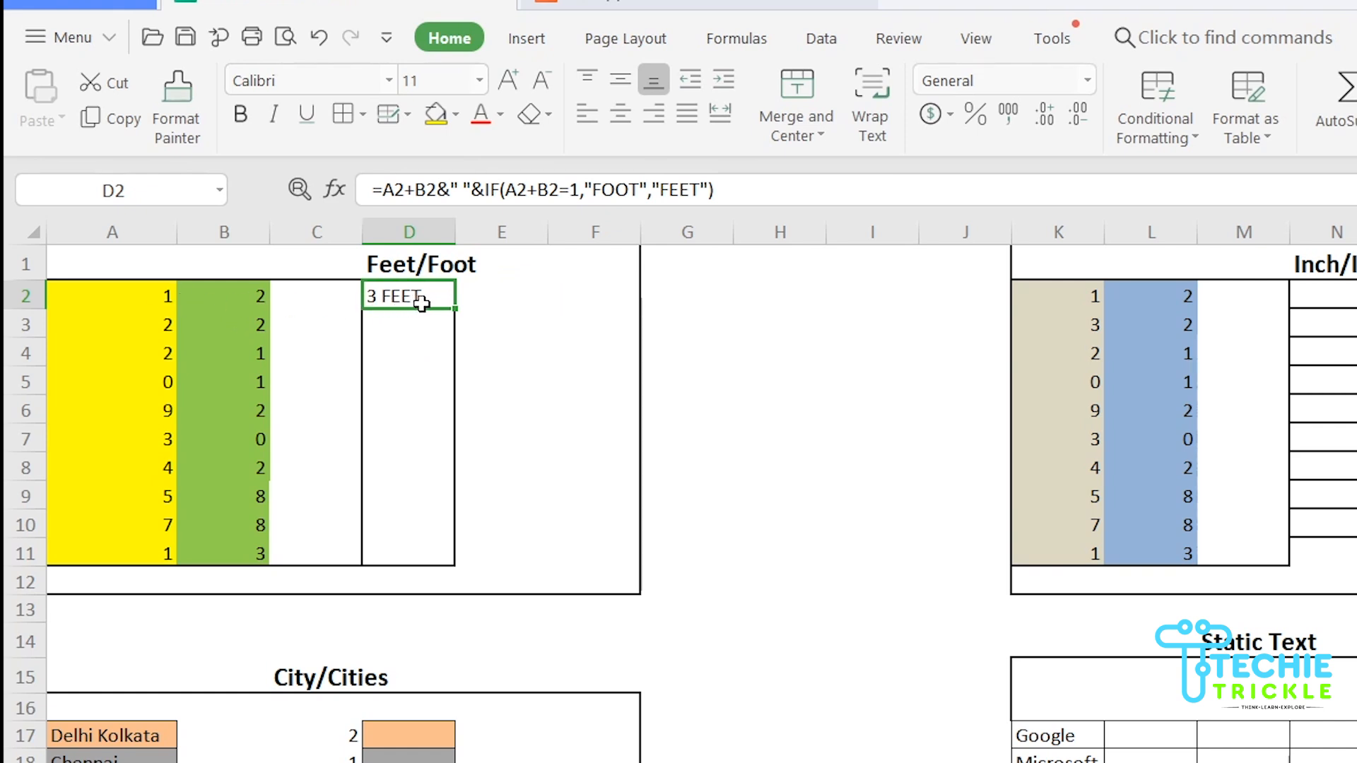
Copy the D2 formula down to D11 and confirm row 5 shows 1 FOOT
left_click_drag(455, 310, 461, 566)
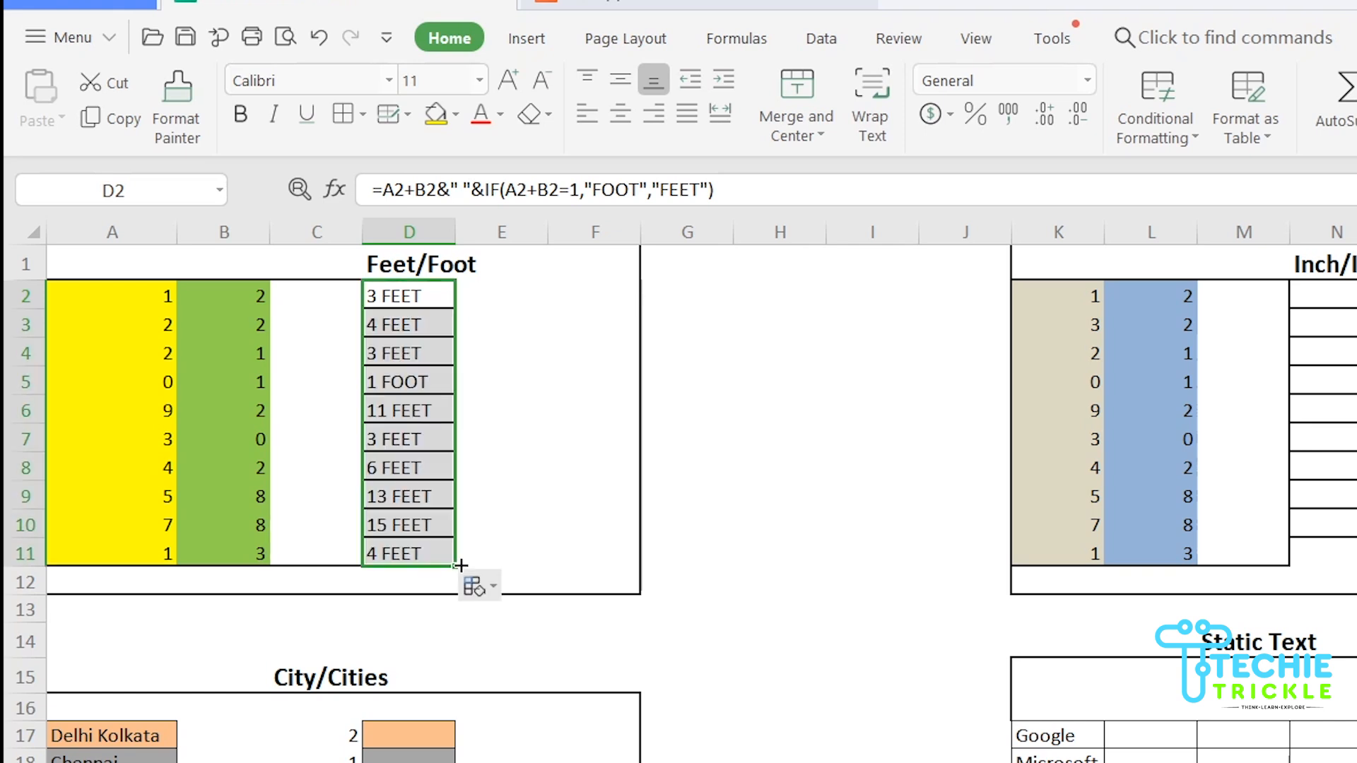
left_click(397, 381)
left_click(159, 385)
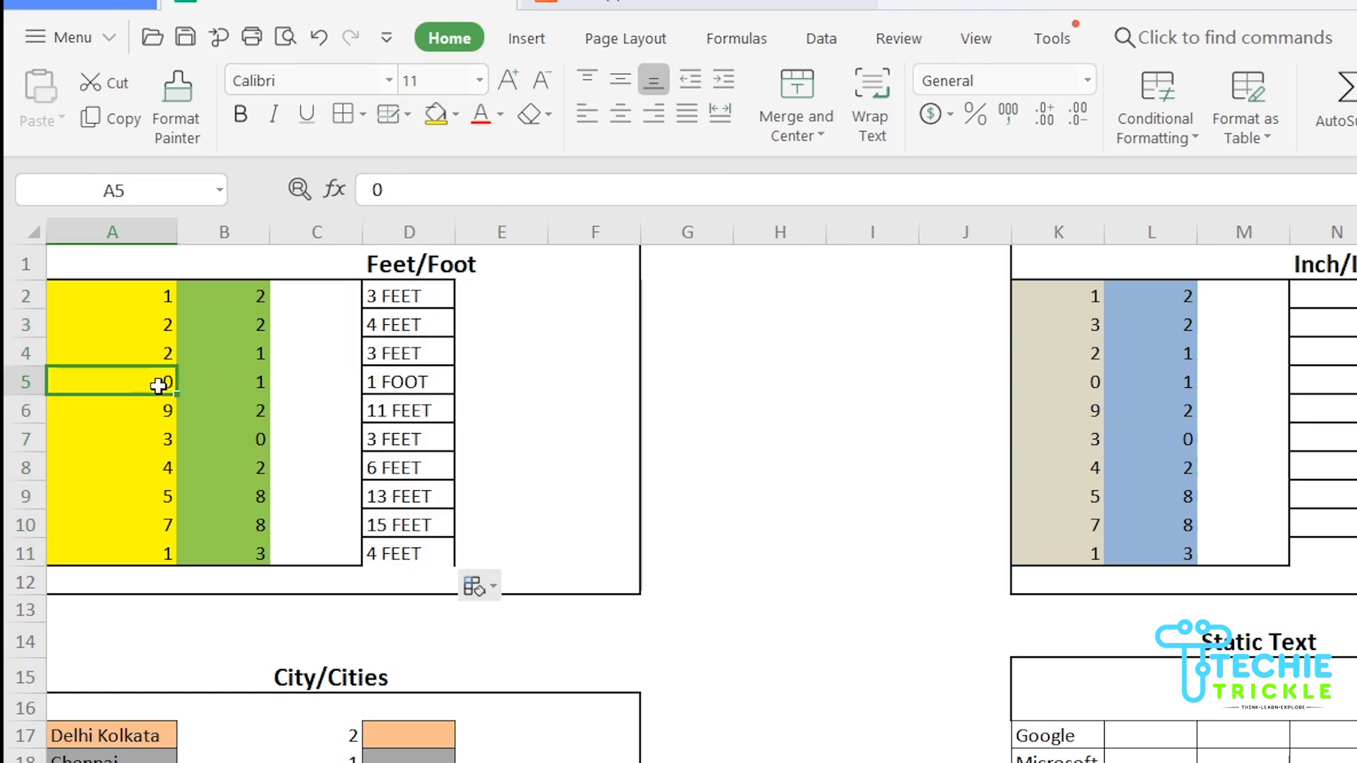
left_click(242, 380)
left_click(378, 385)
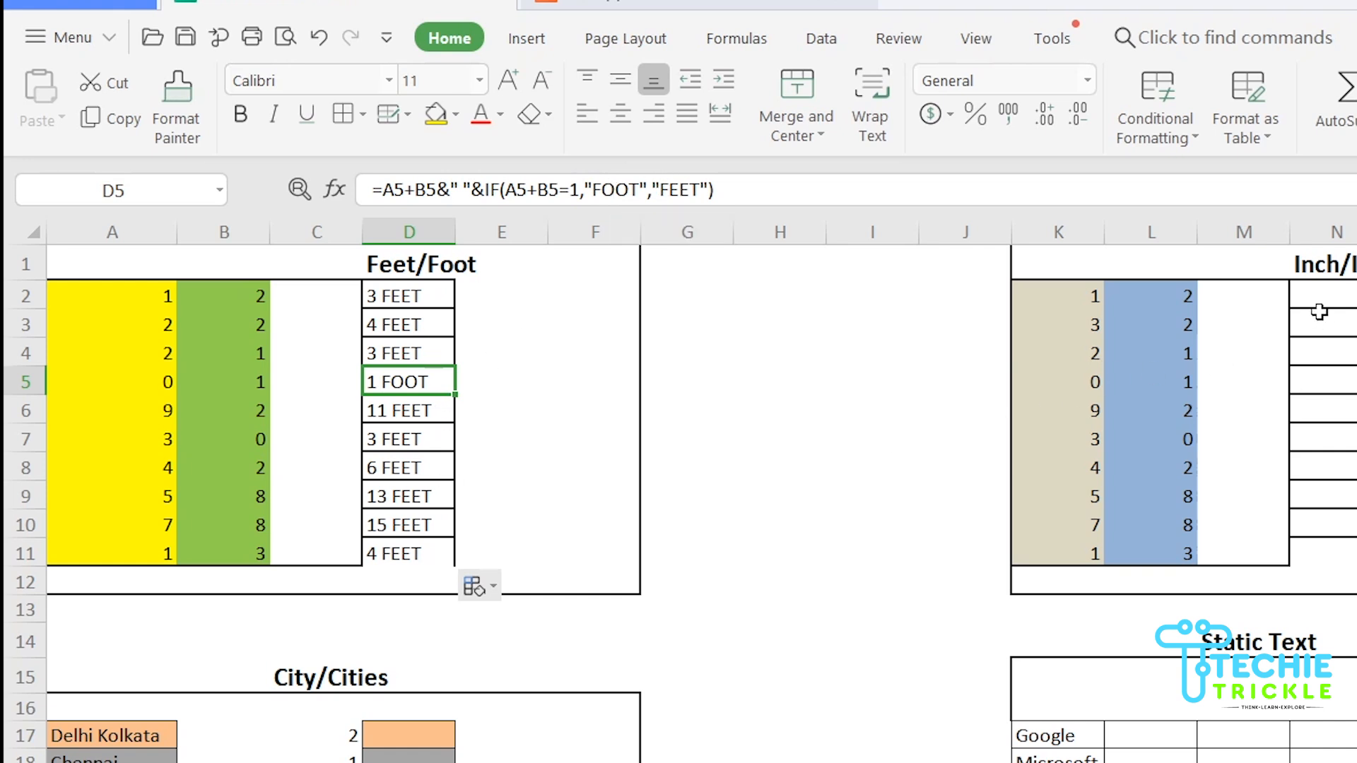
left_click(1305, 283)
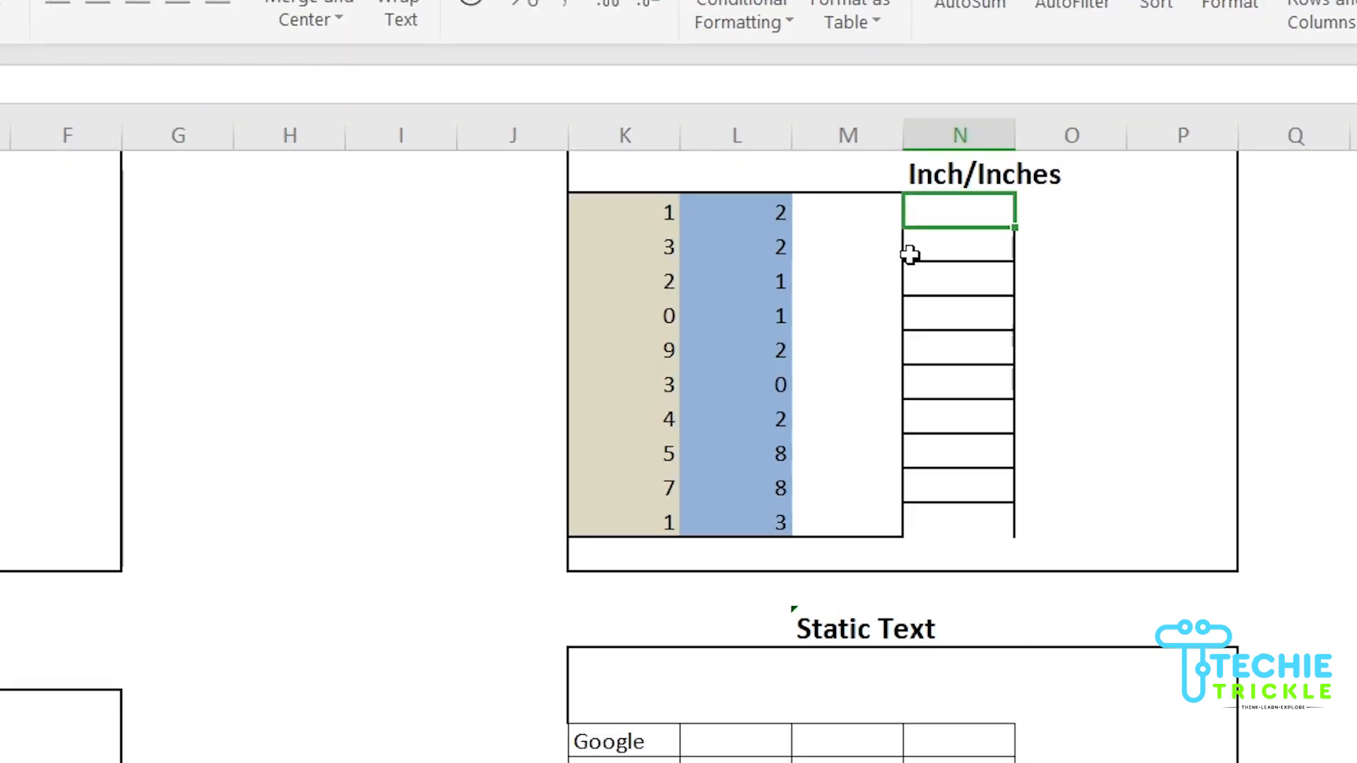
Enter =K2+L2&" "&IF(K2+L2=1,"INCH","INCHES") in N2
type("=")
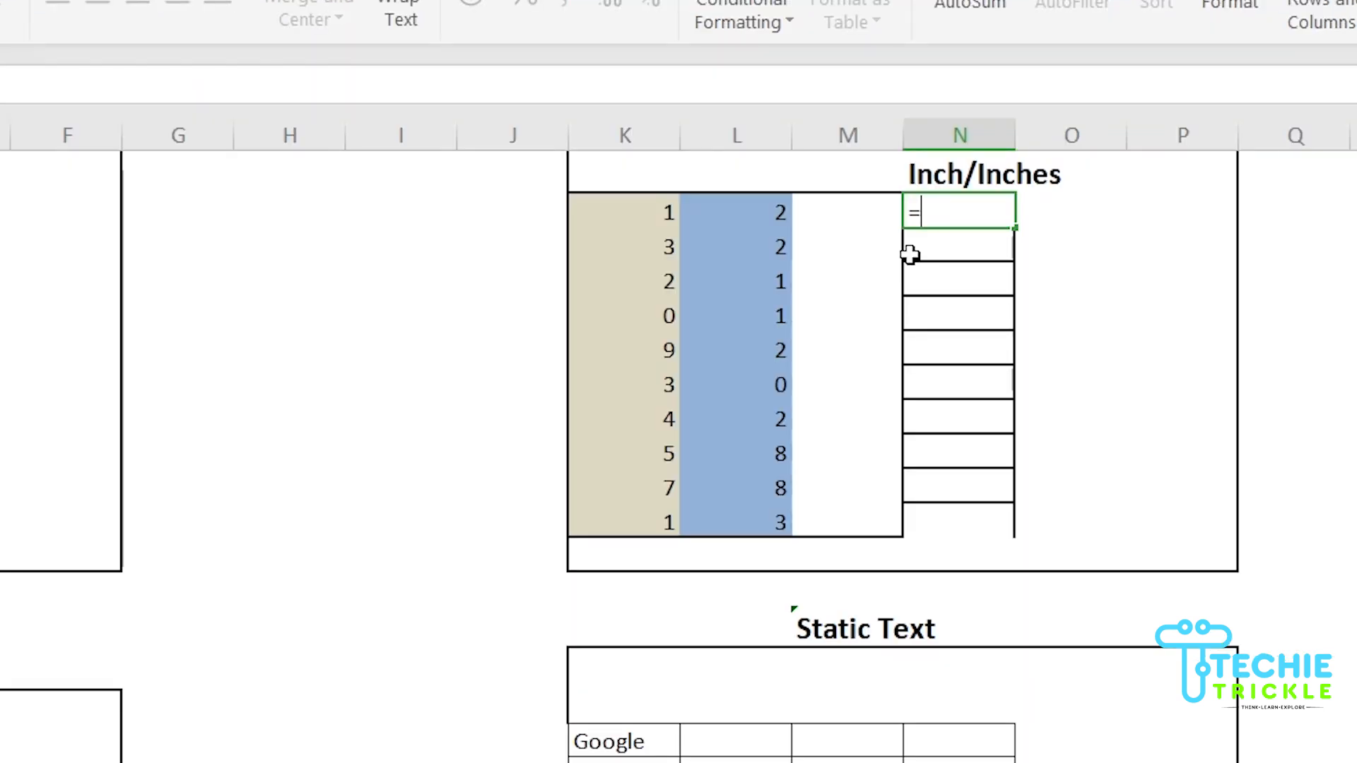
left_click(661, 210)
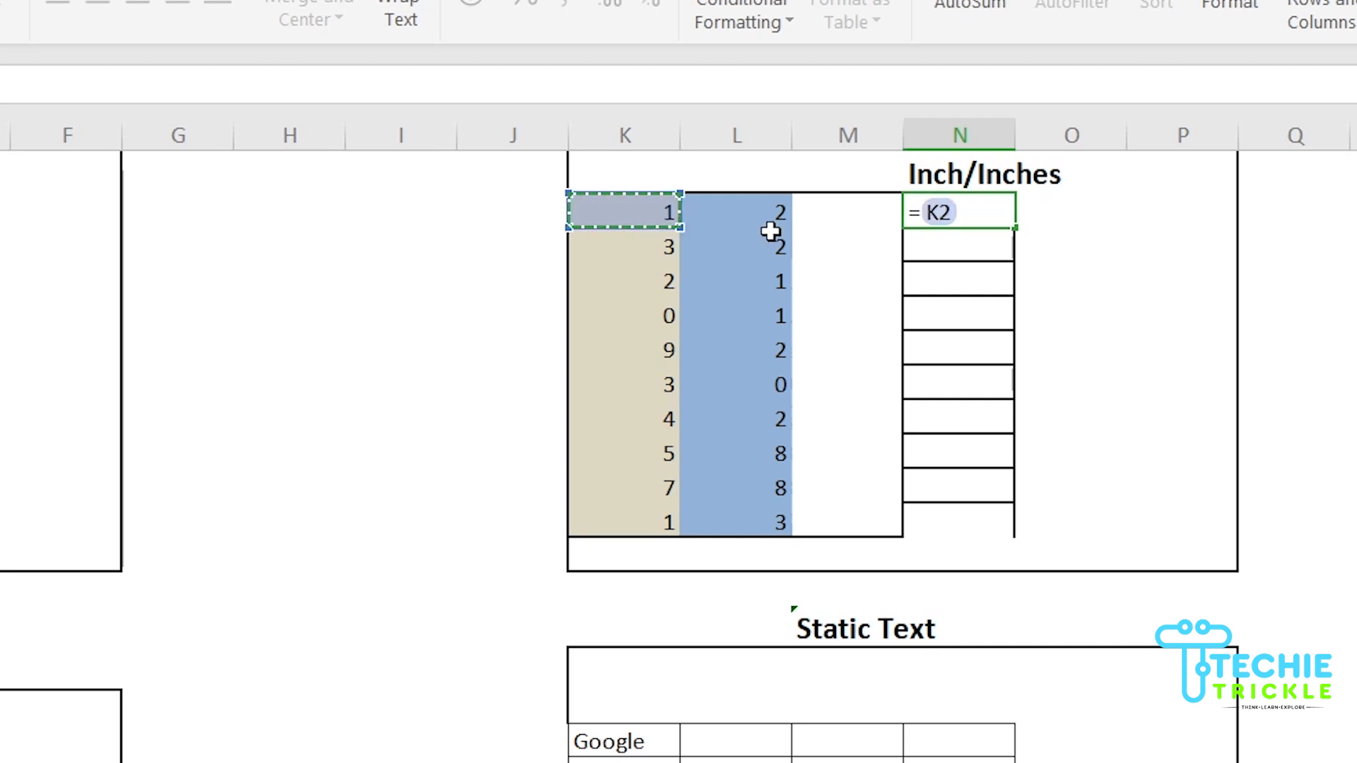
type("+")
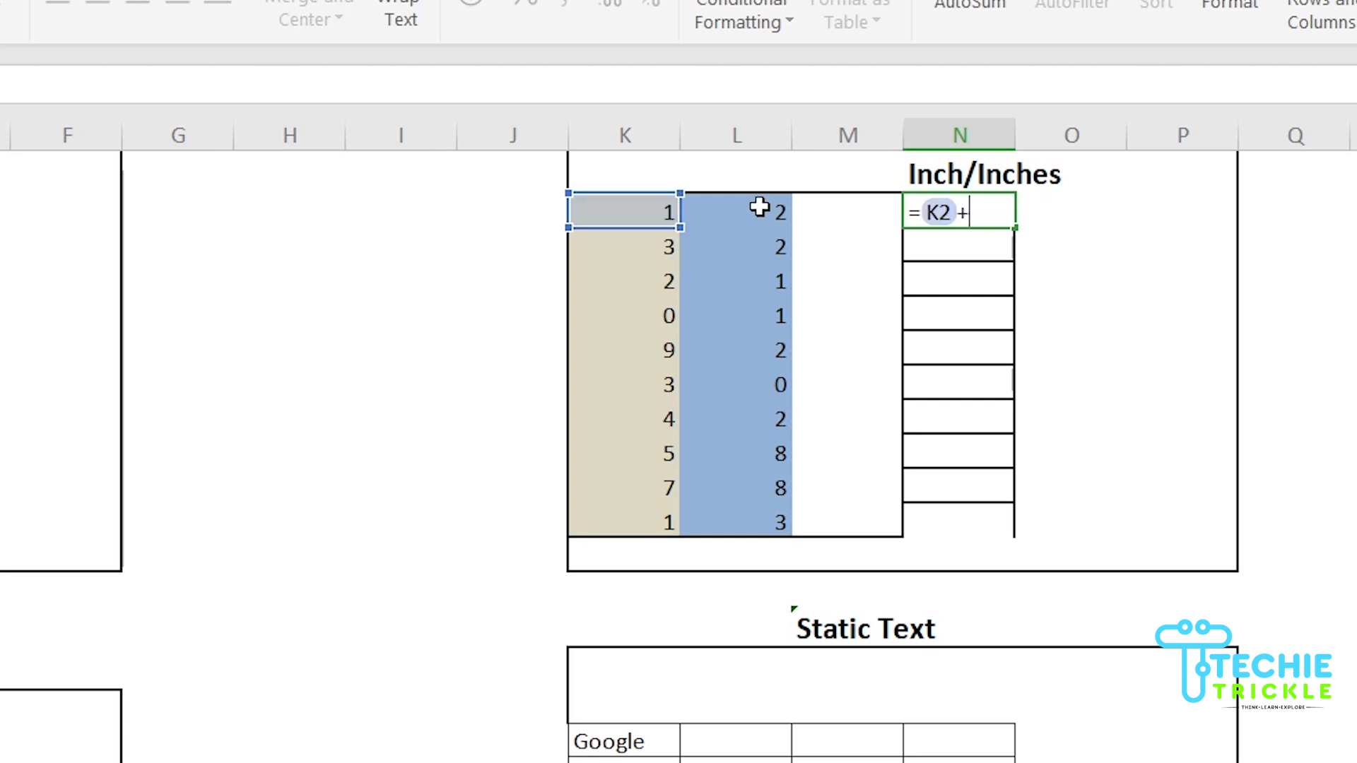
left_click(757, 209)
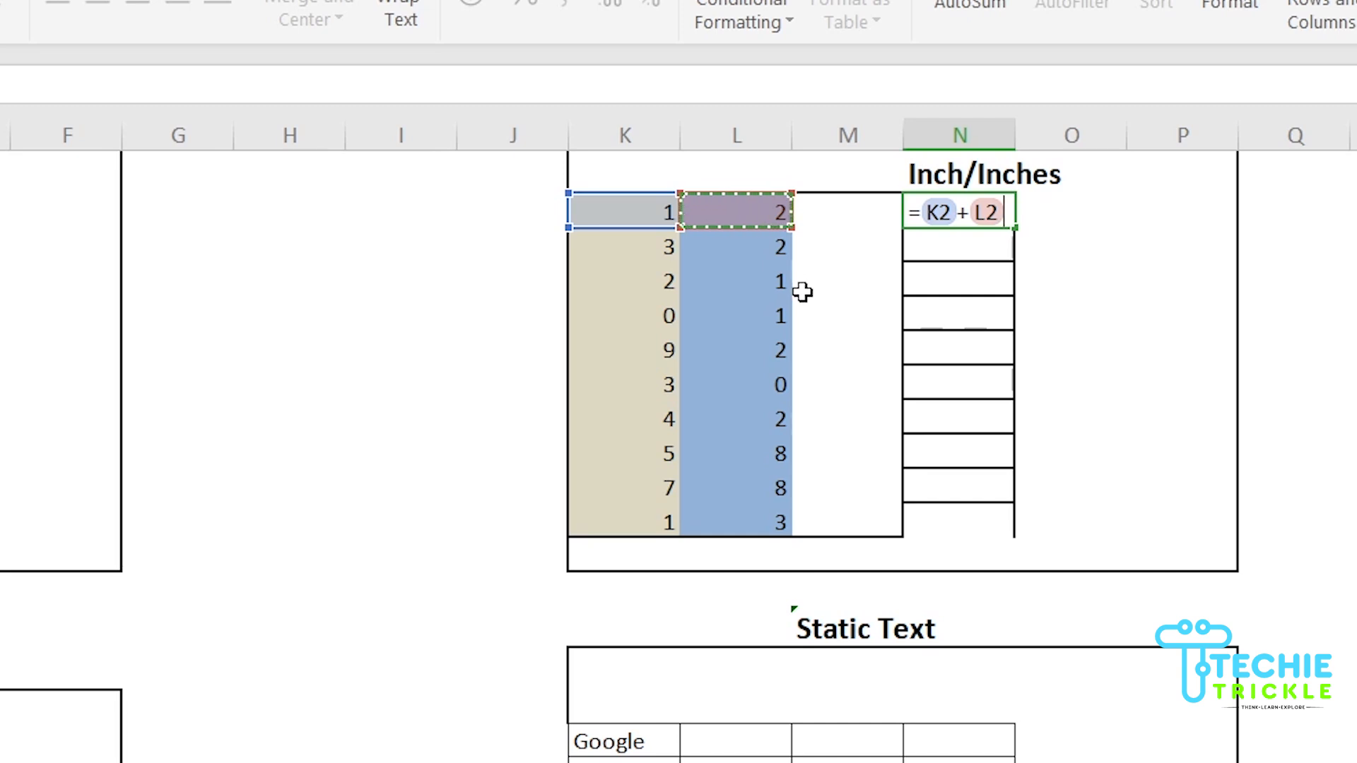
type("&")
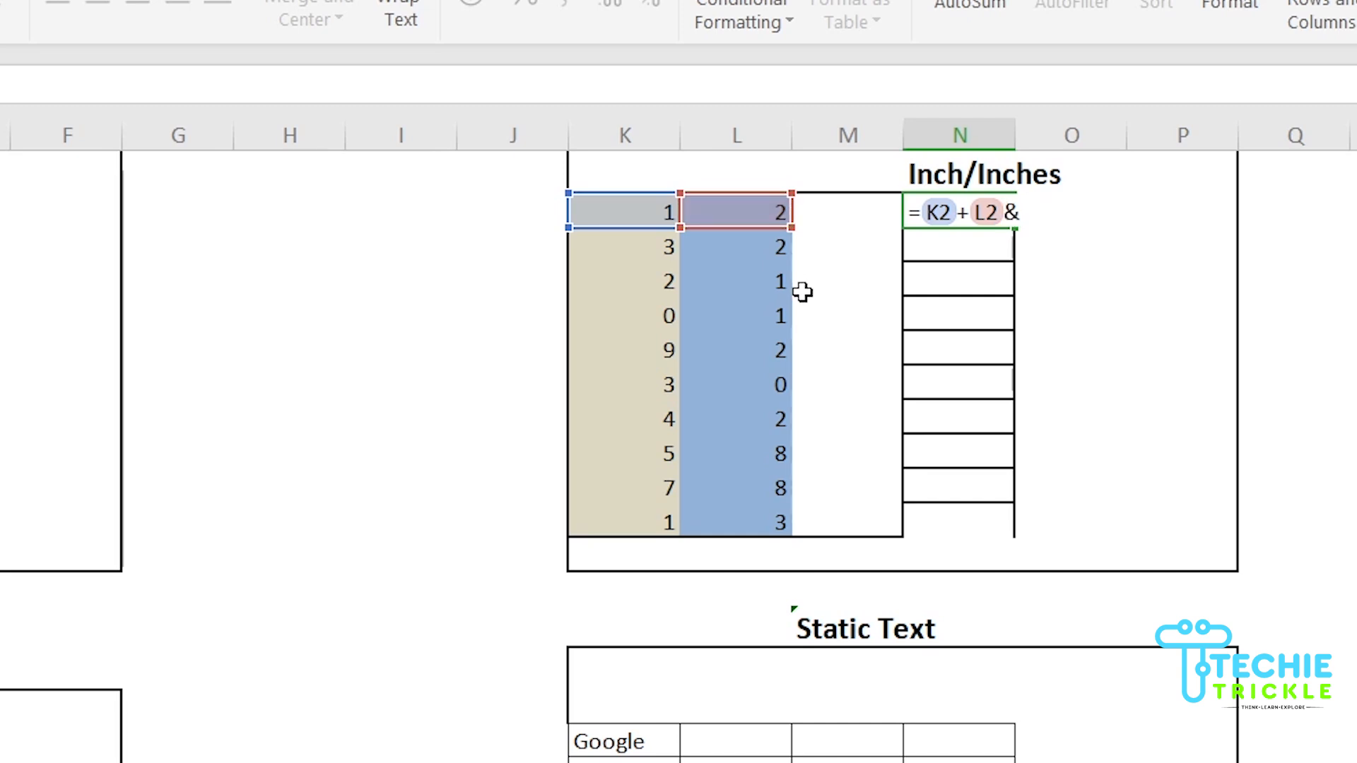
type(" \" \"&IF")
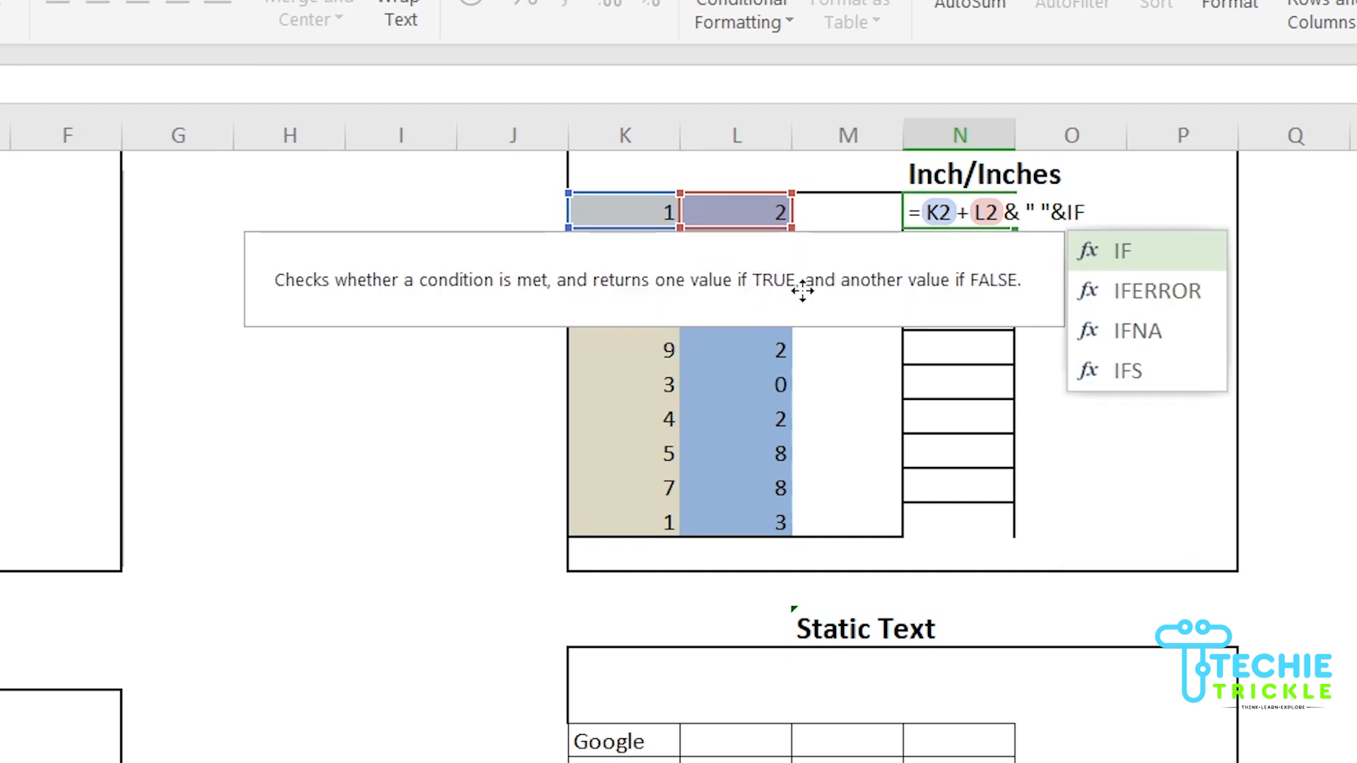
type("(")
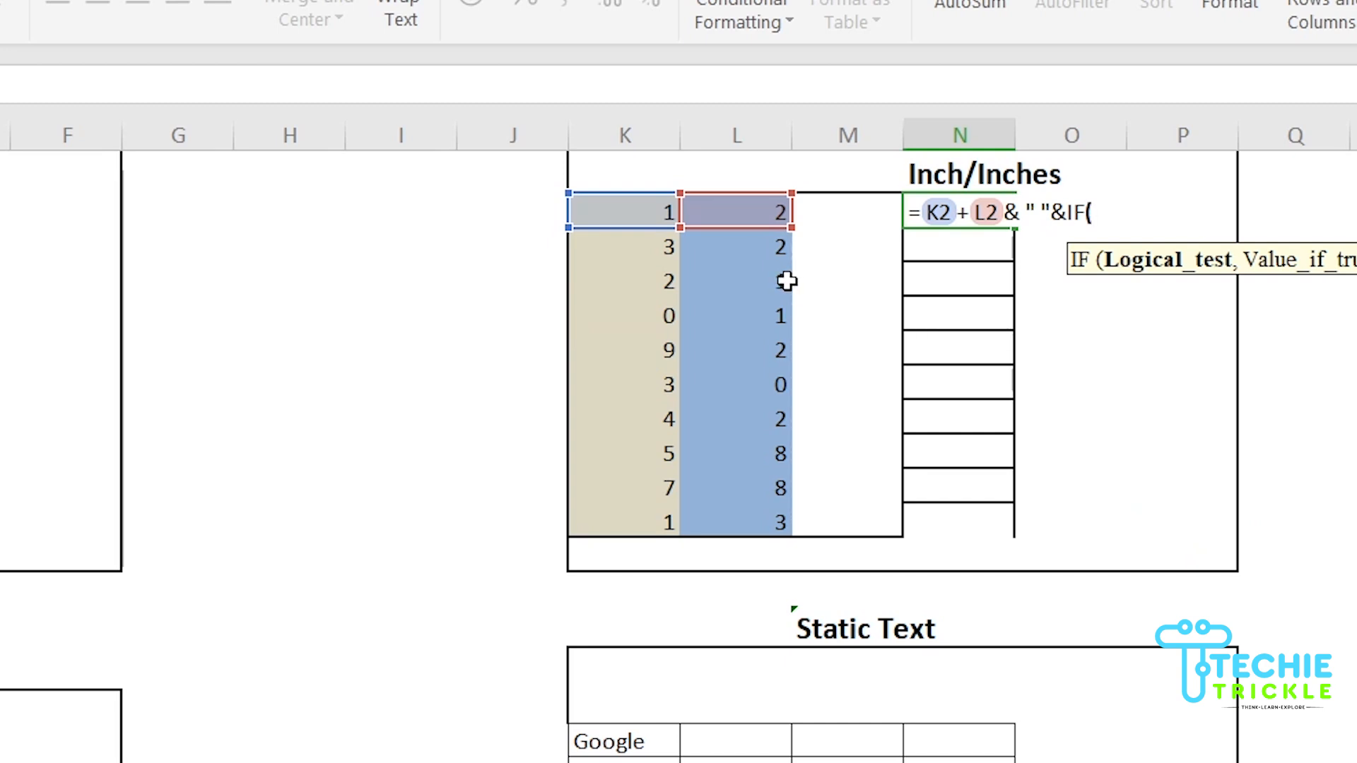
type("K")
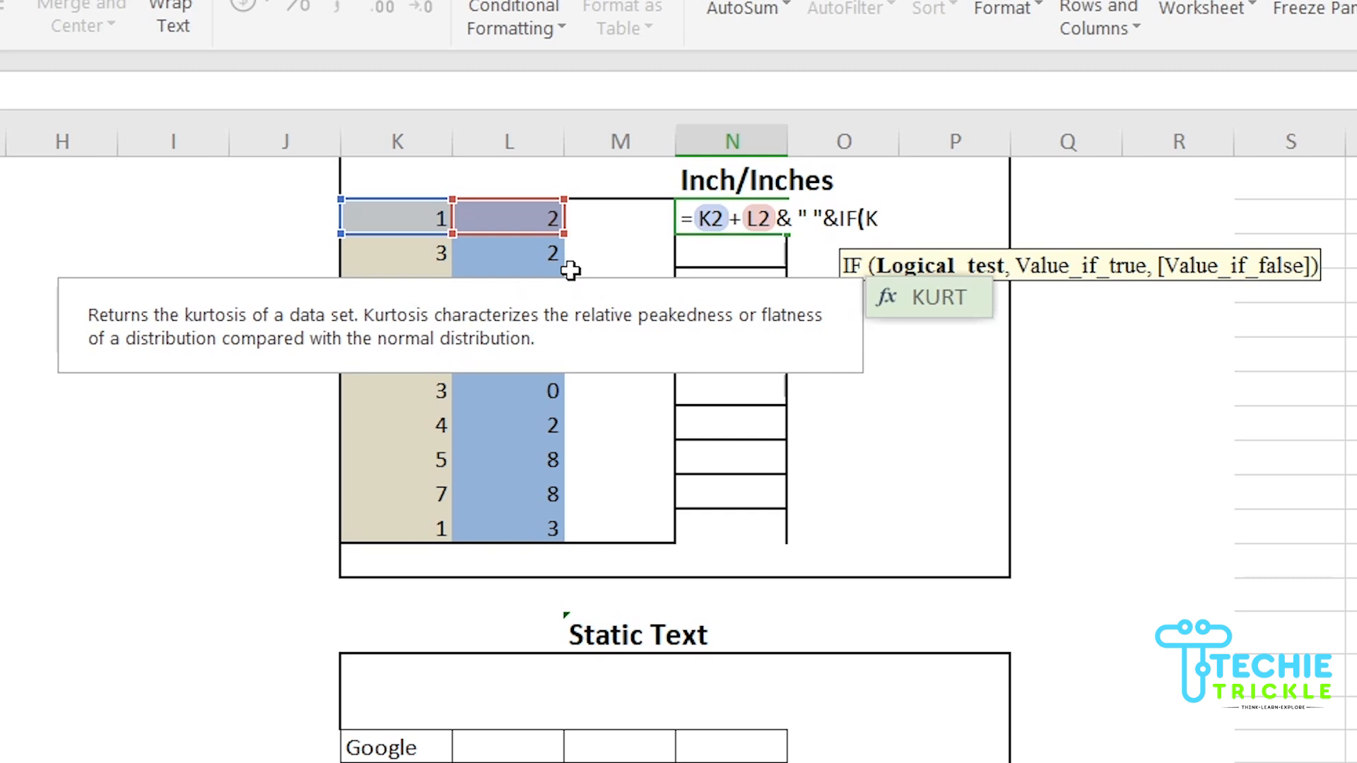
type("2+")
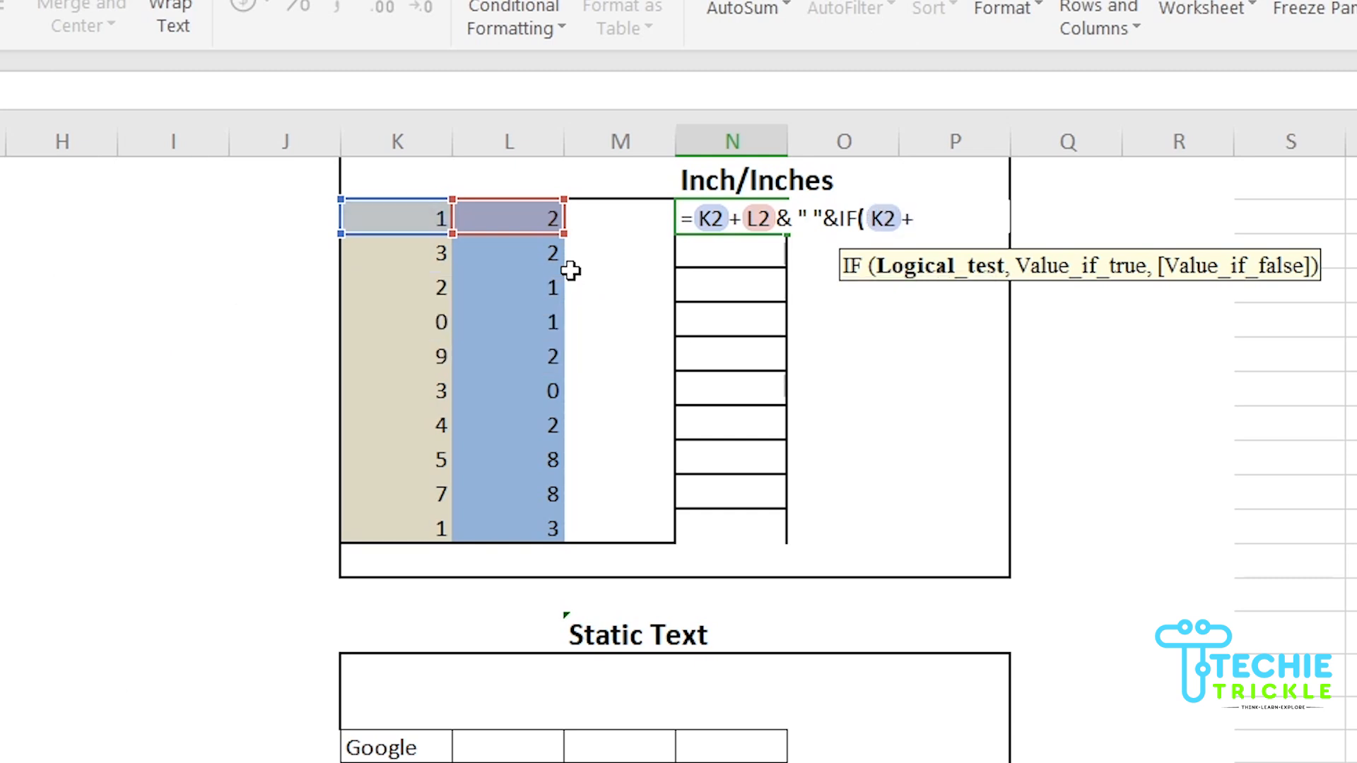
type("L2")
type("=")
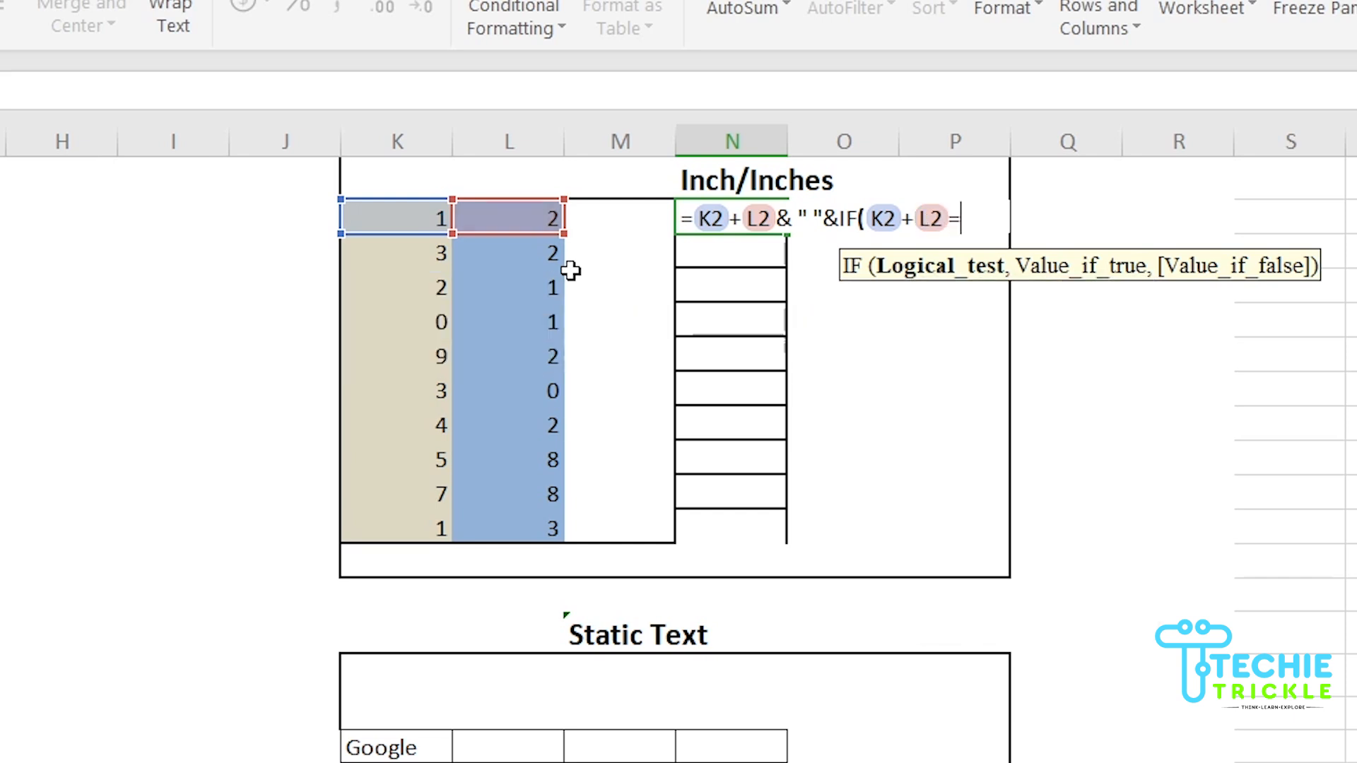
type("1,\"INCH")
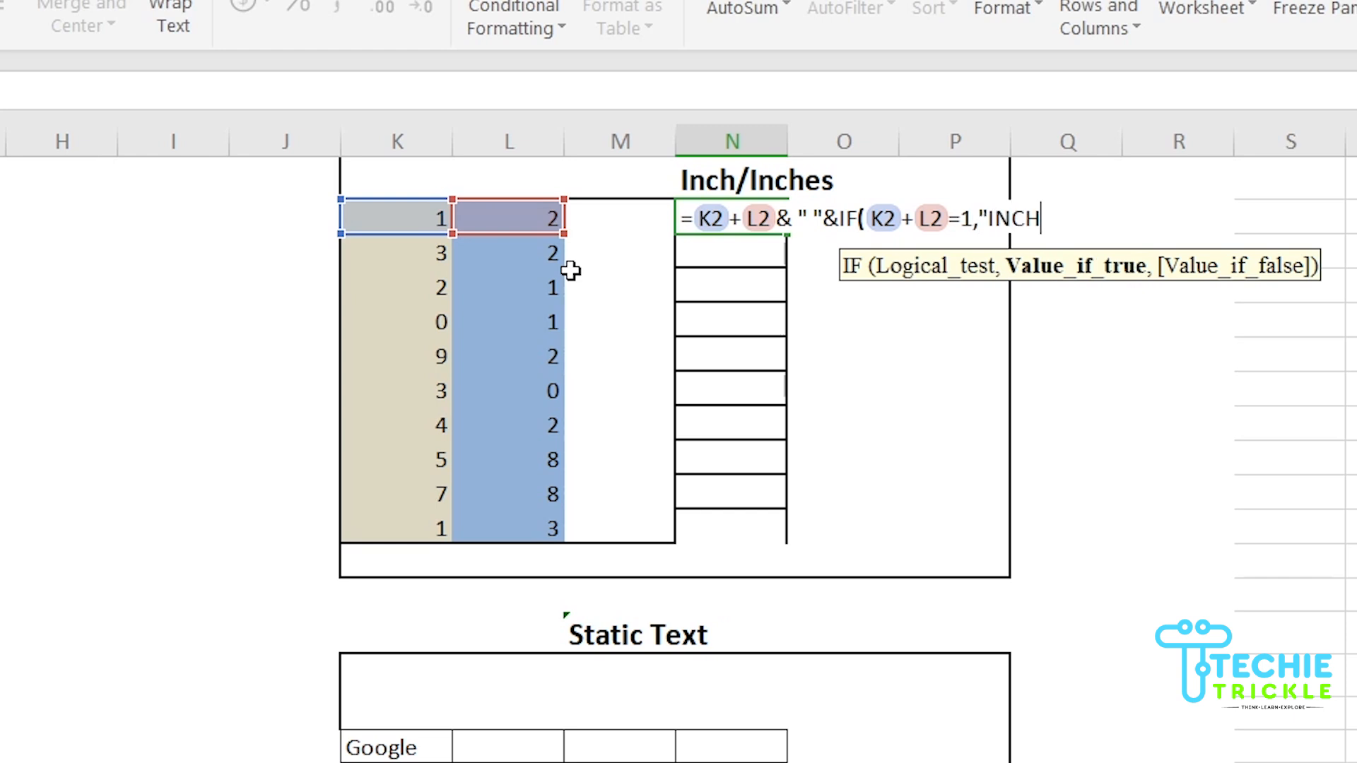
type("\",")
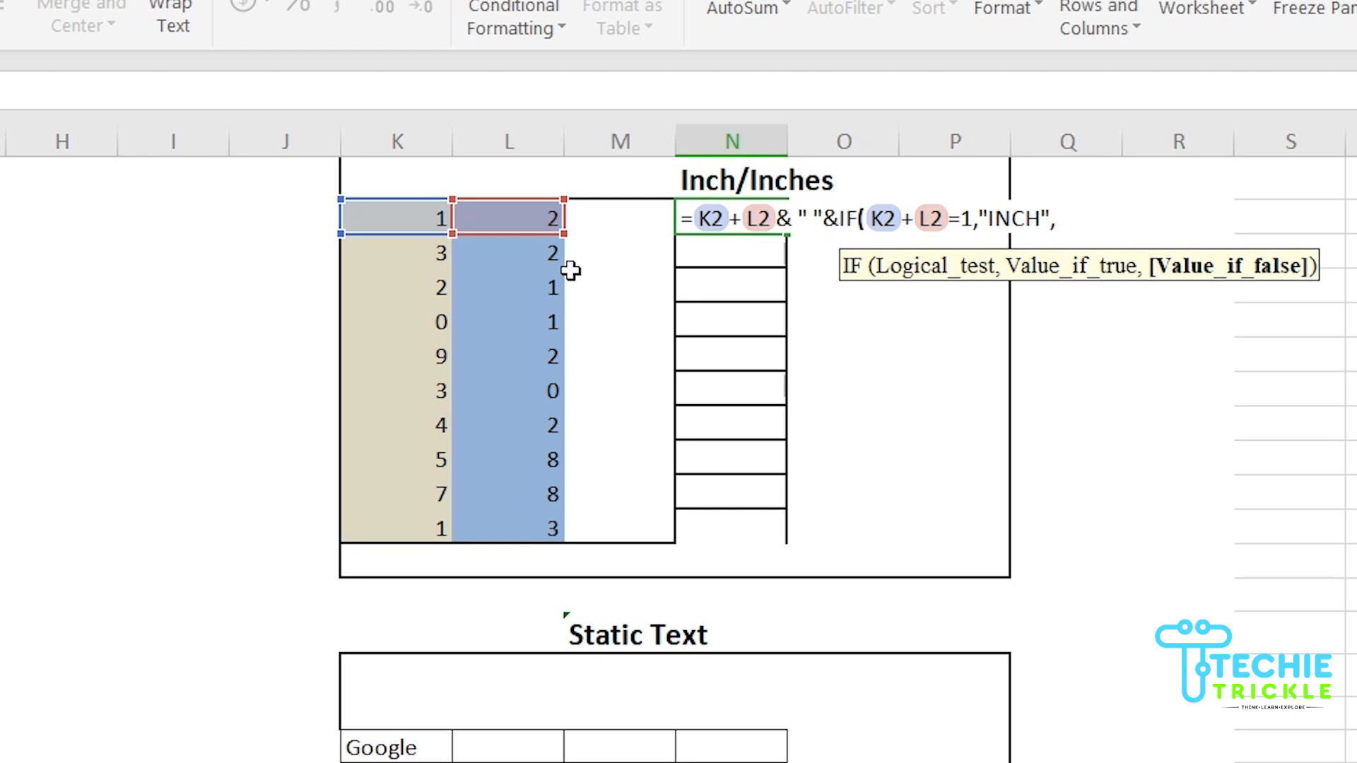
type("\"INCHES")
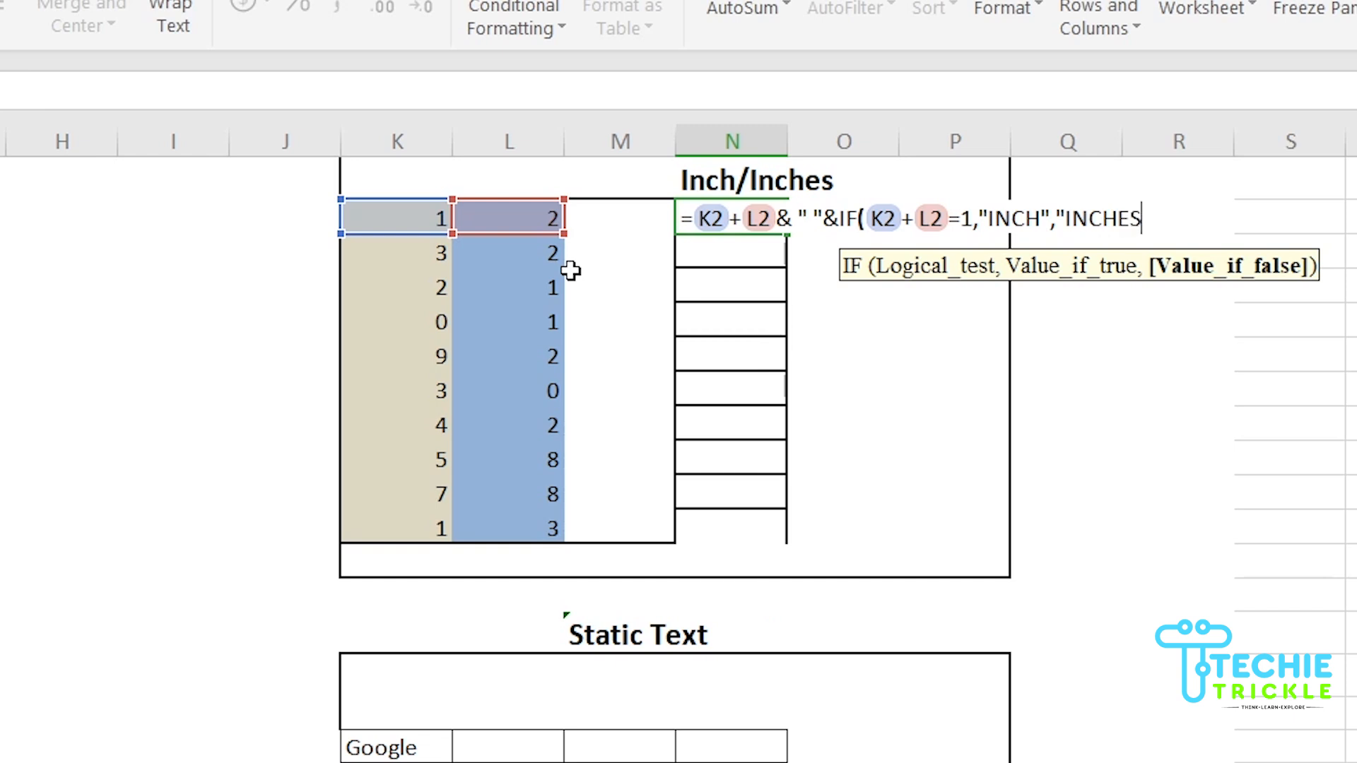
type("\")")
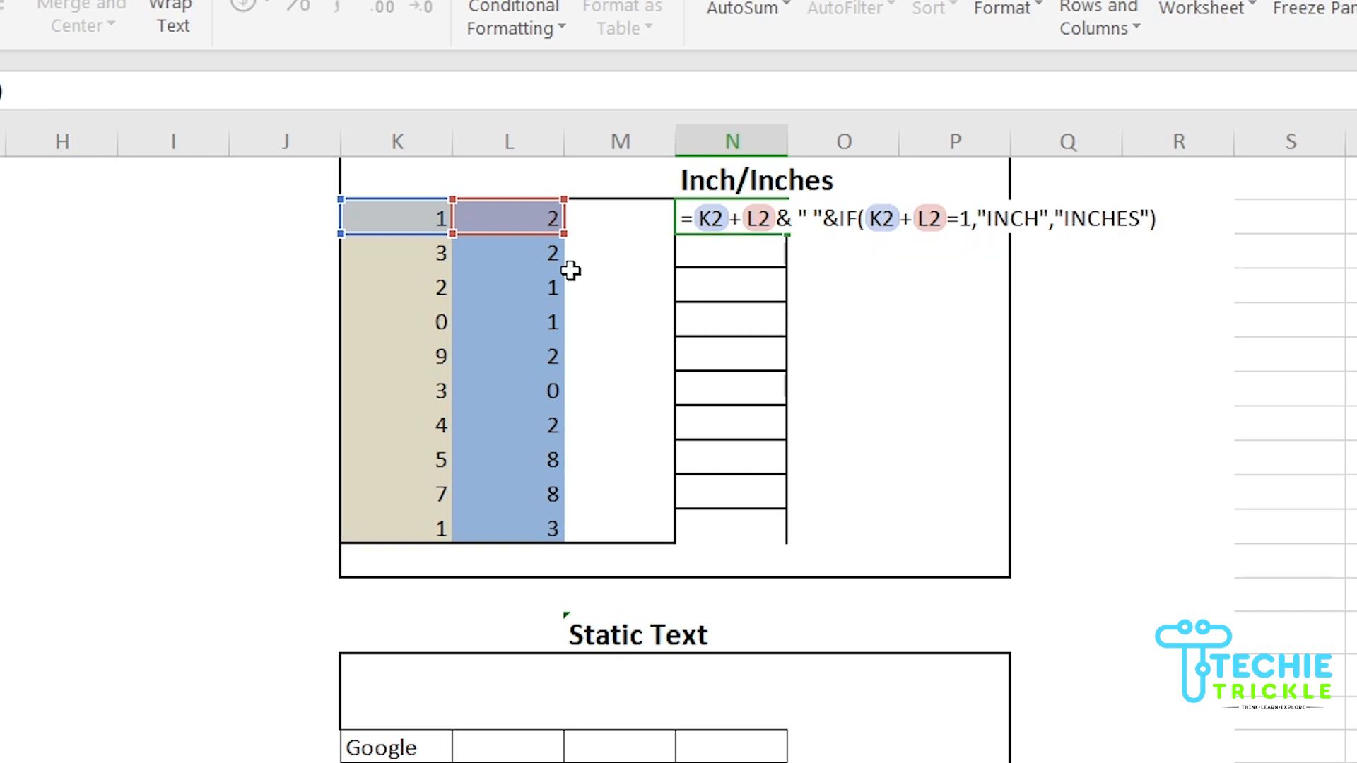
Commit N2, fill it down to N11, autofit column N, and check the Text after Number sheet
key("Tab")
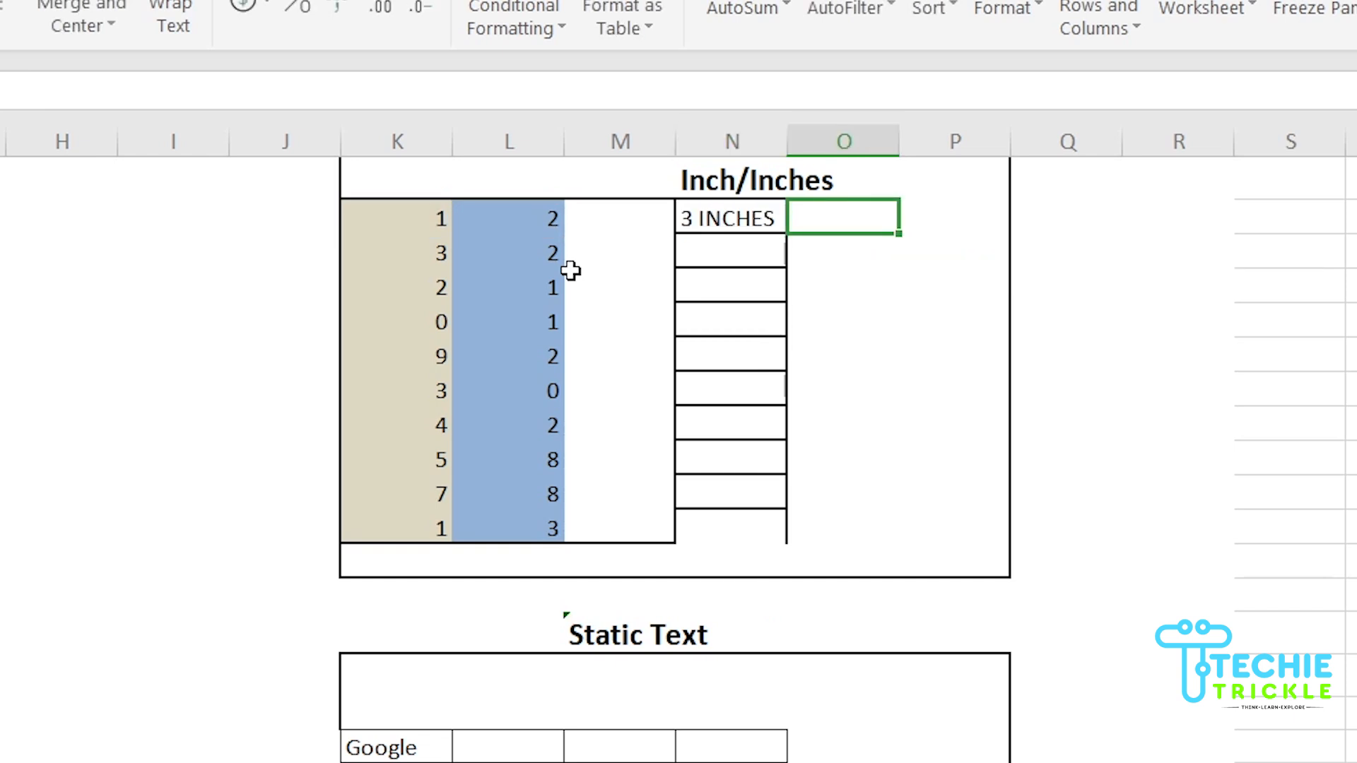
left_click(749, 223)
left_click_drag(784, 232, 753, 541)
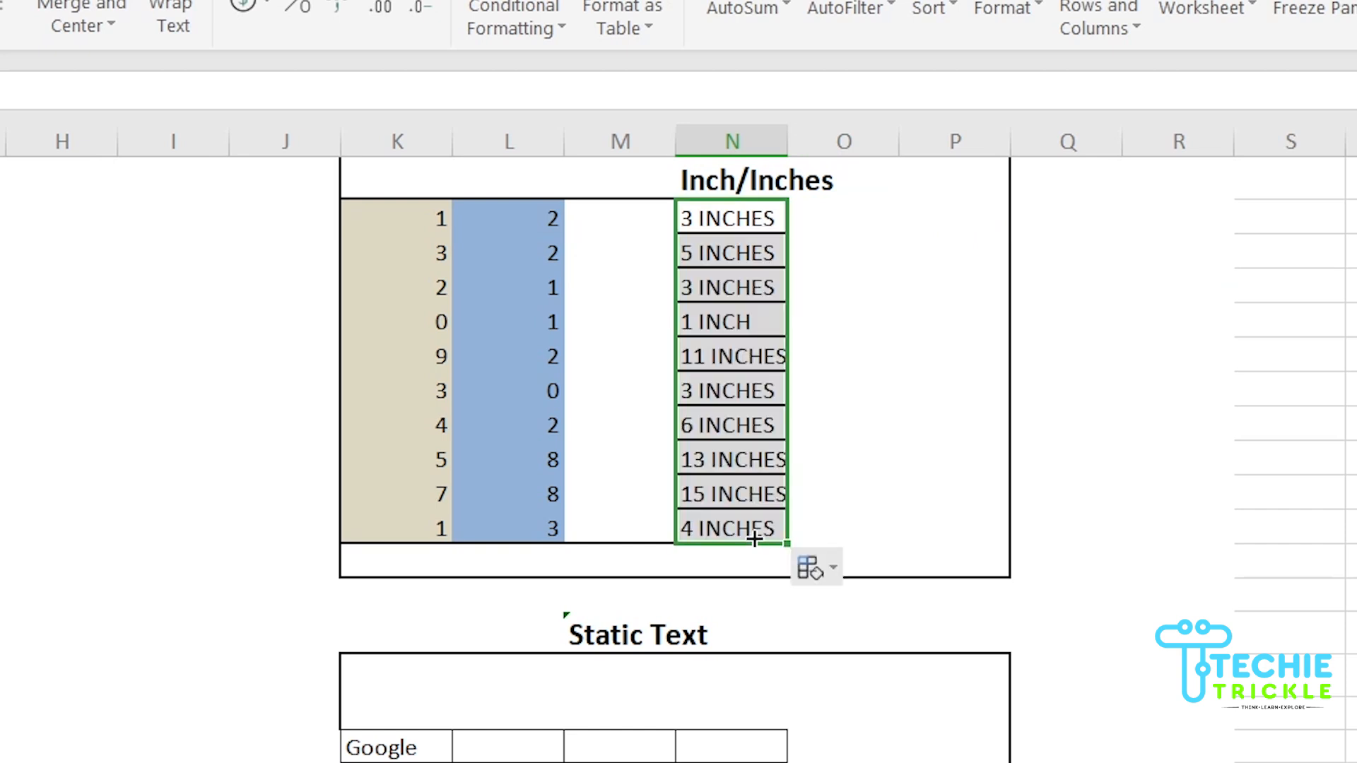
double_click(786, 141)
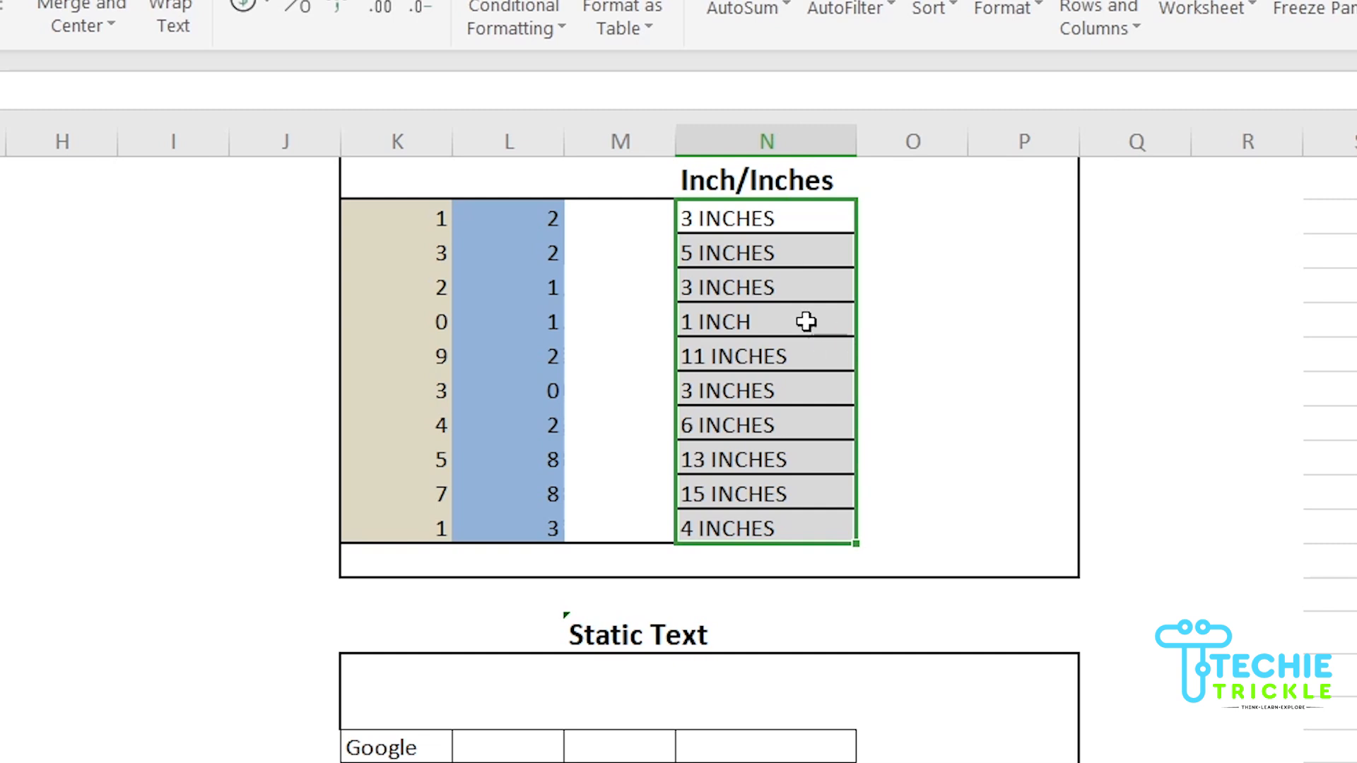
left_click(778, 312)
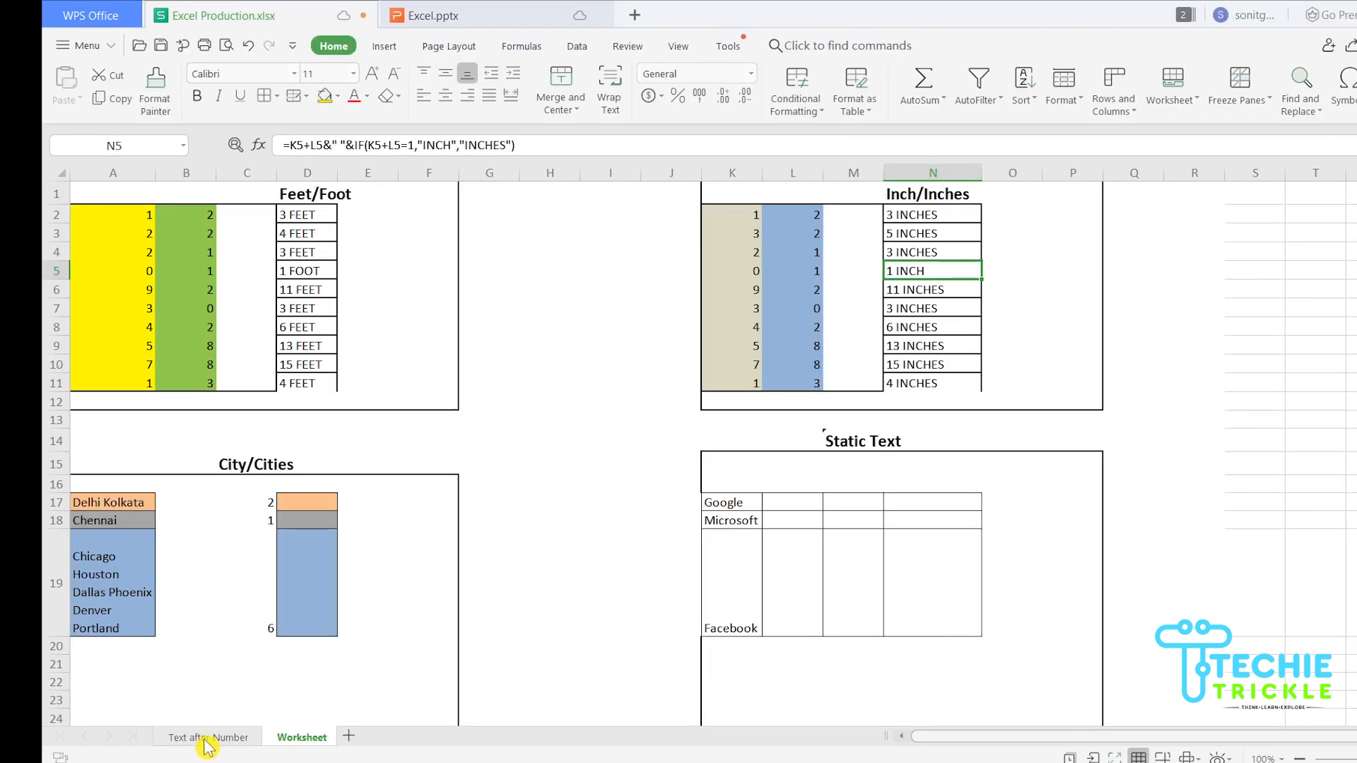
left_click(207, 737)
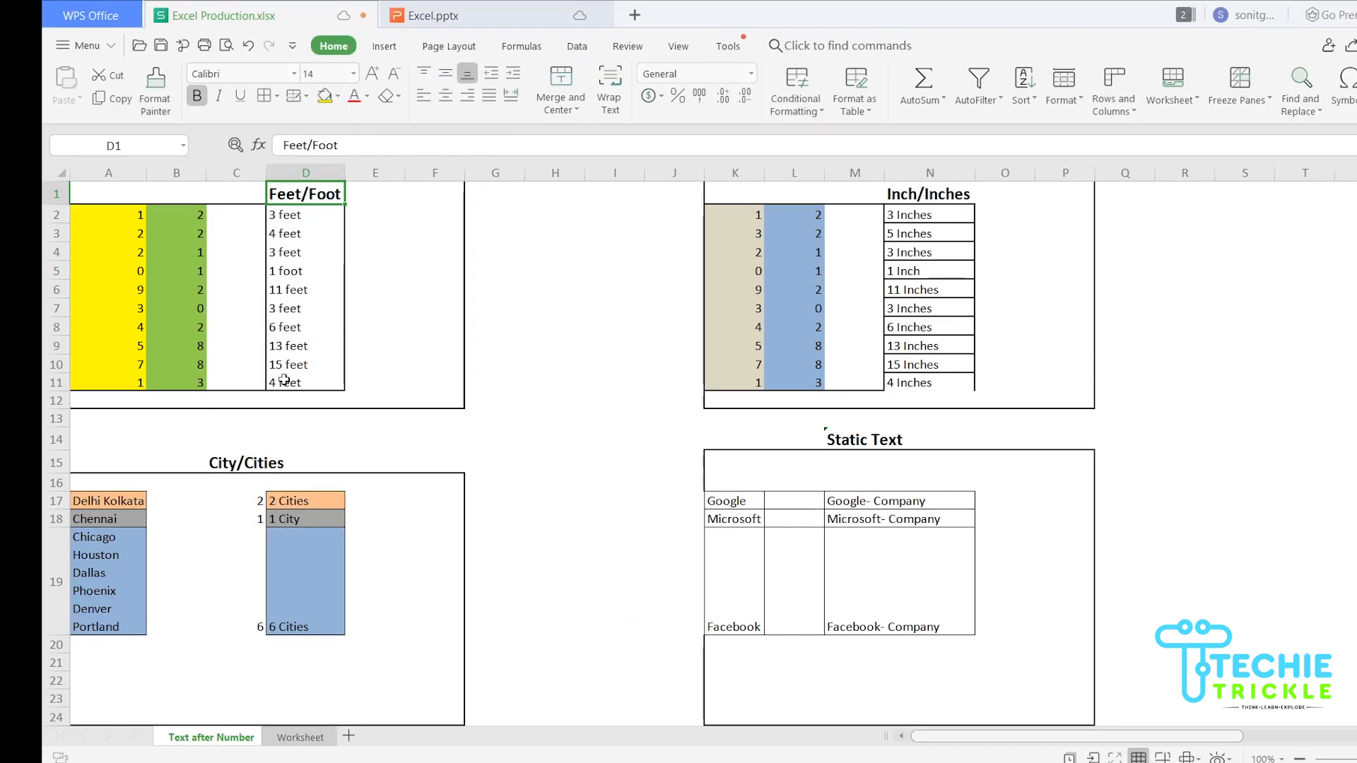
left_click(318, 737)
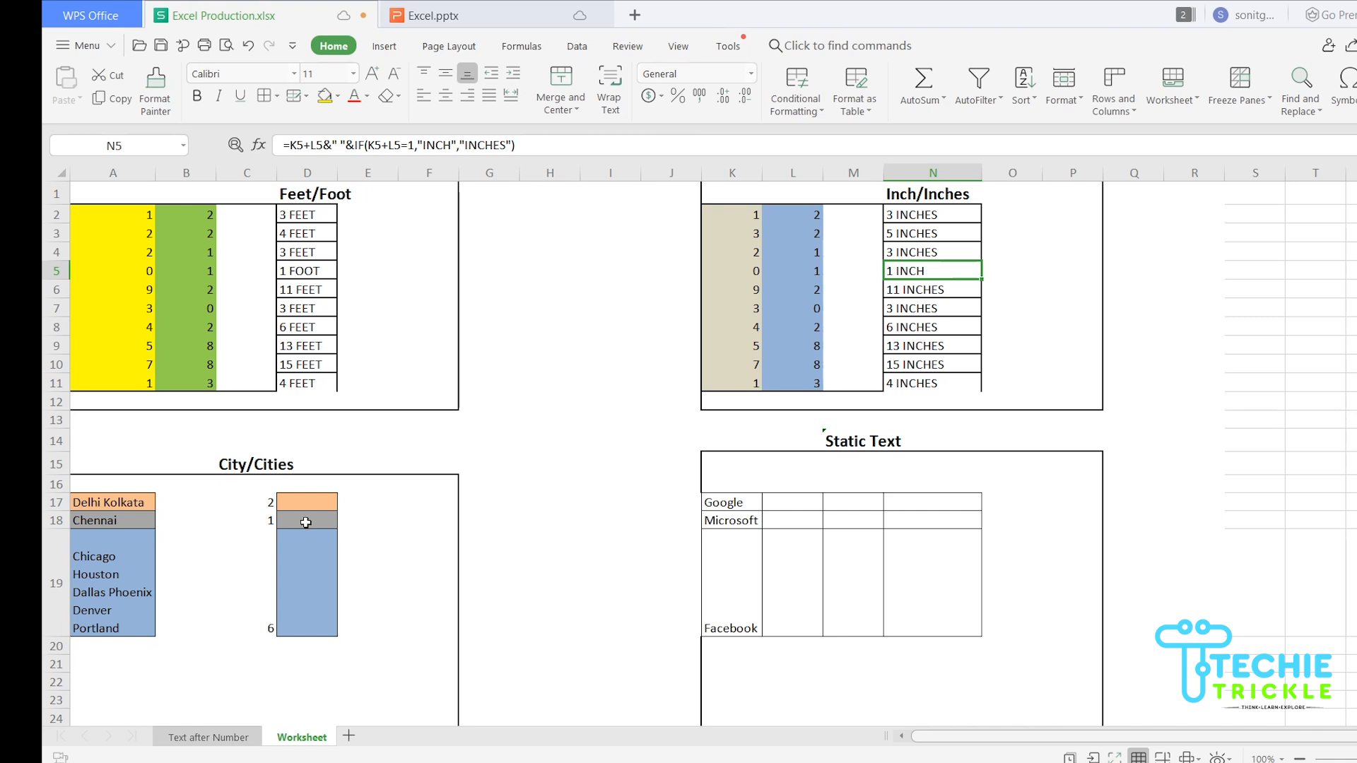
left_click(261, 502)
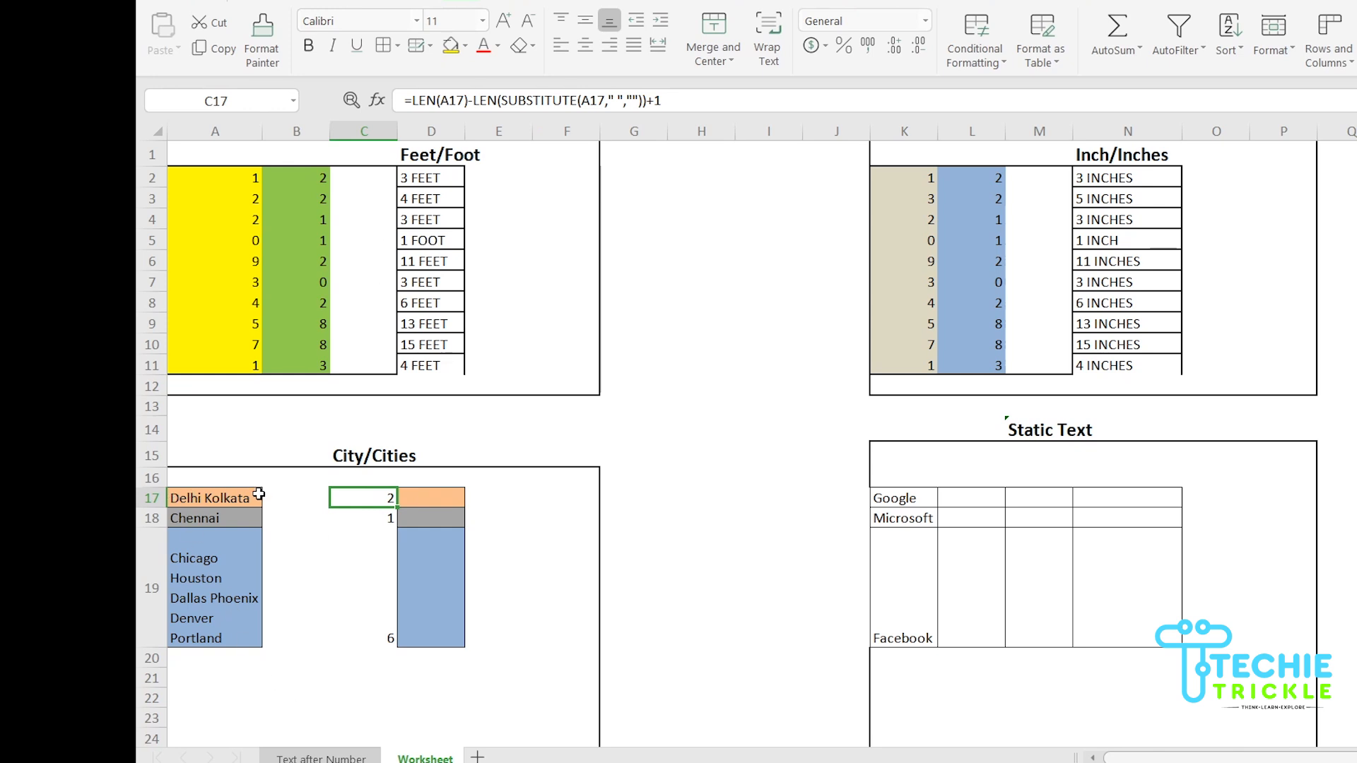
left_click(198, 497)
left_click(386, 500)
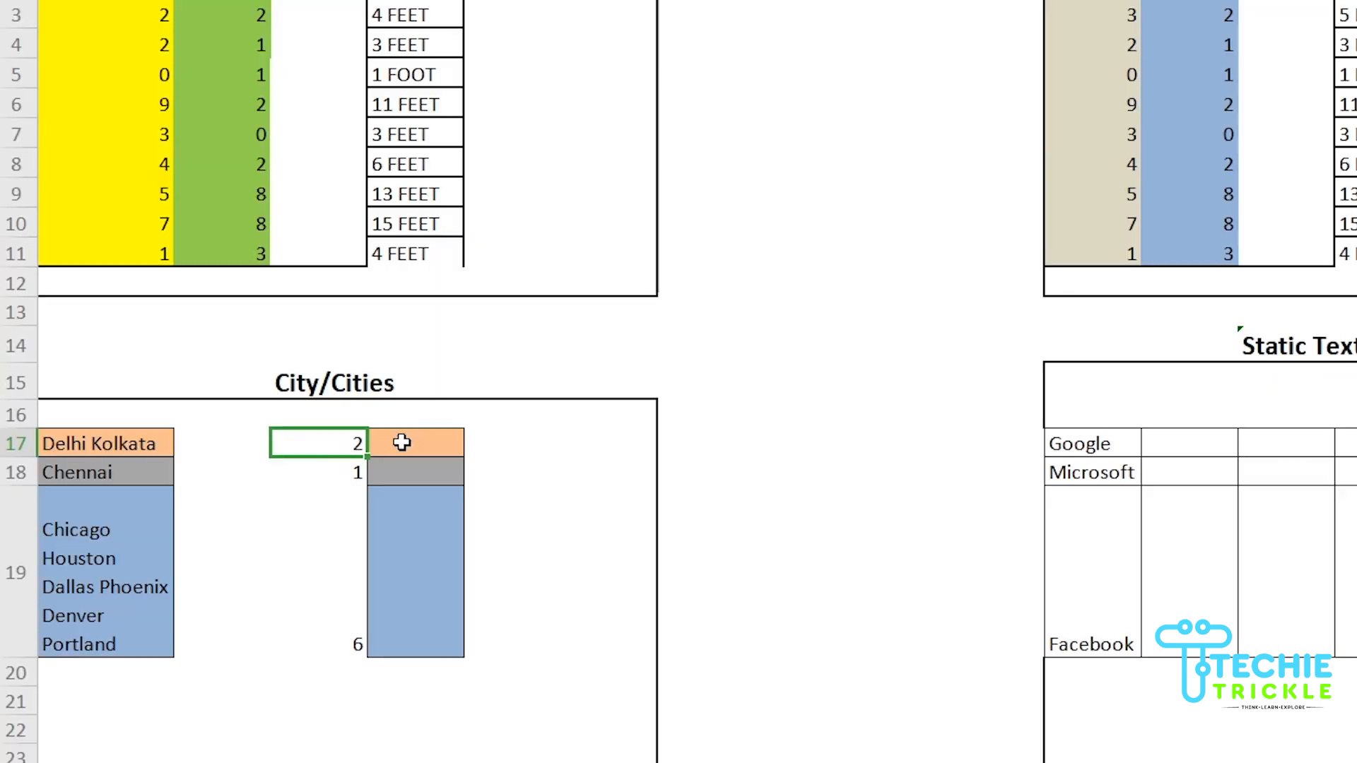
left_click(423, 499)
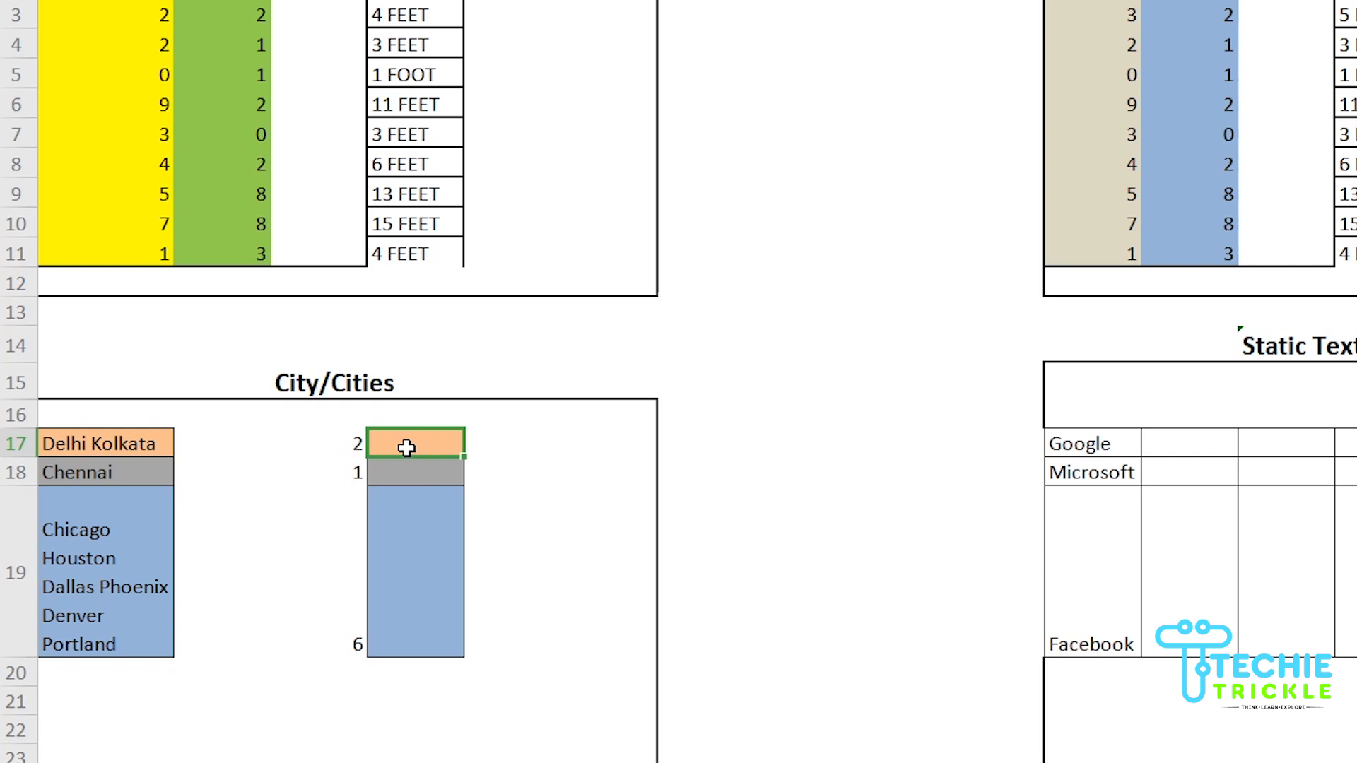
Enter =C17&" "IF(C17=1,"City","Cities") in D17, which triggers the formula-error warning
type("=")
left_click(353, 441)
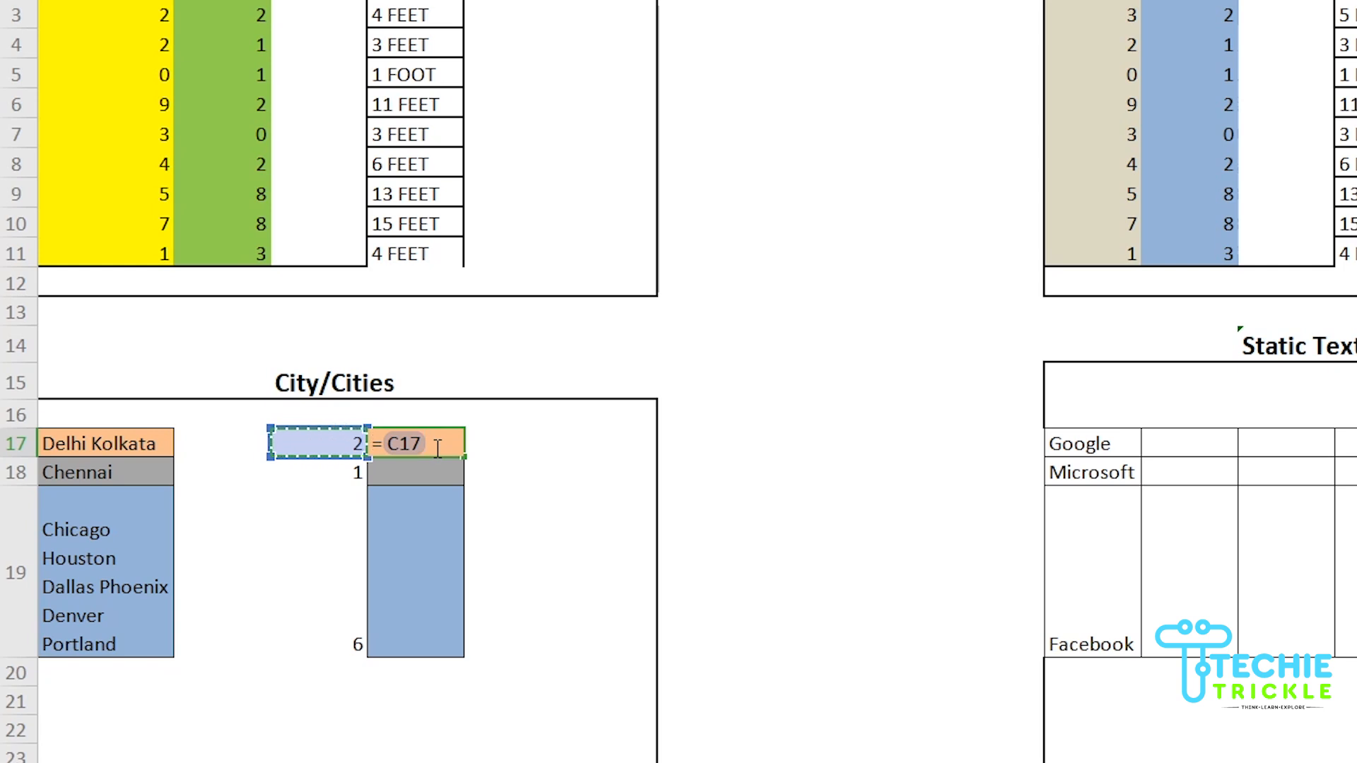
type("&")
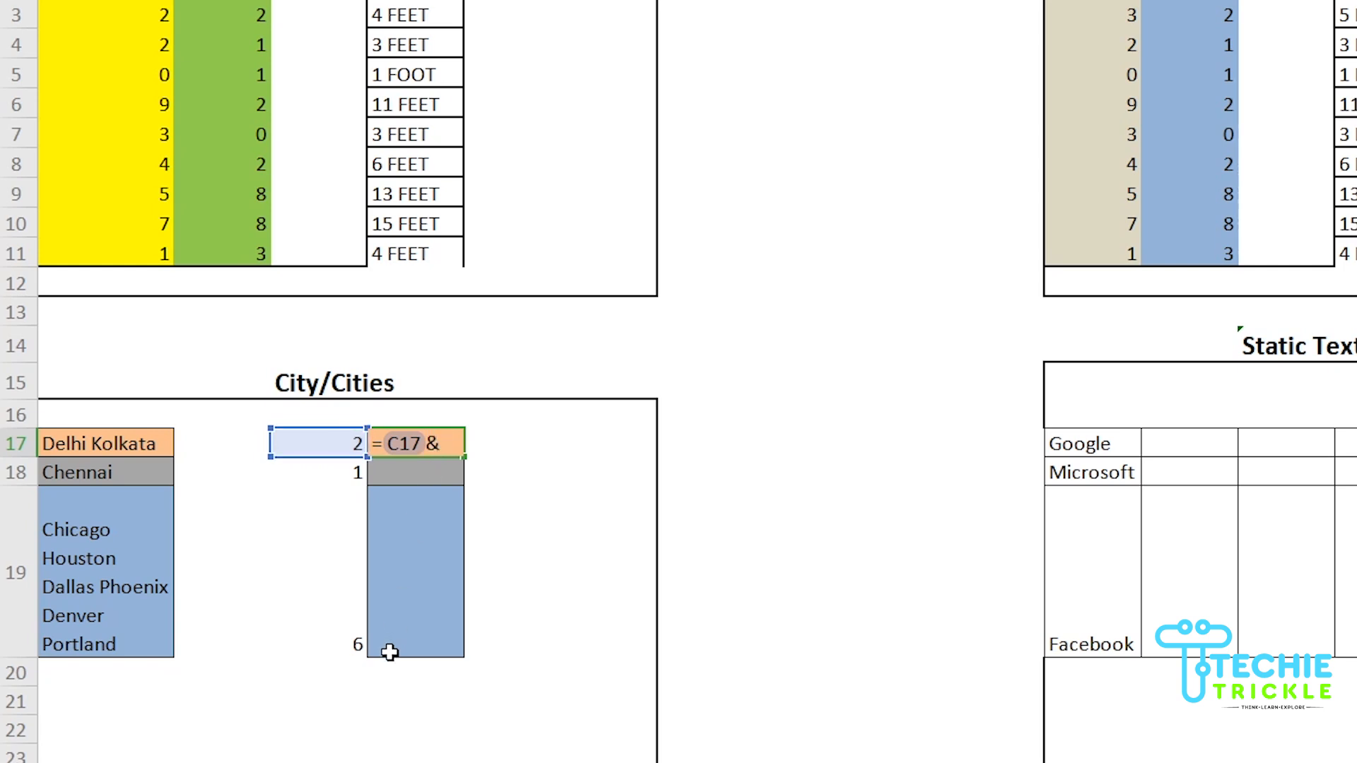
type(" \" \"")
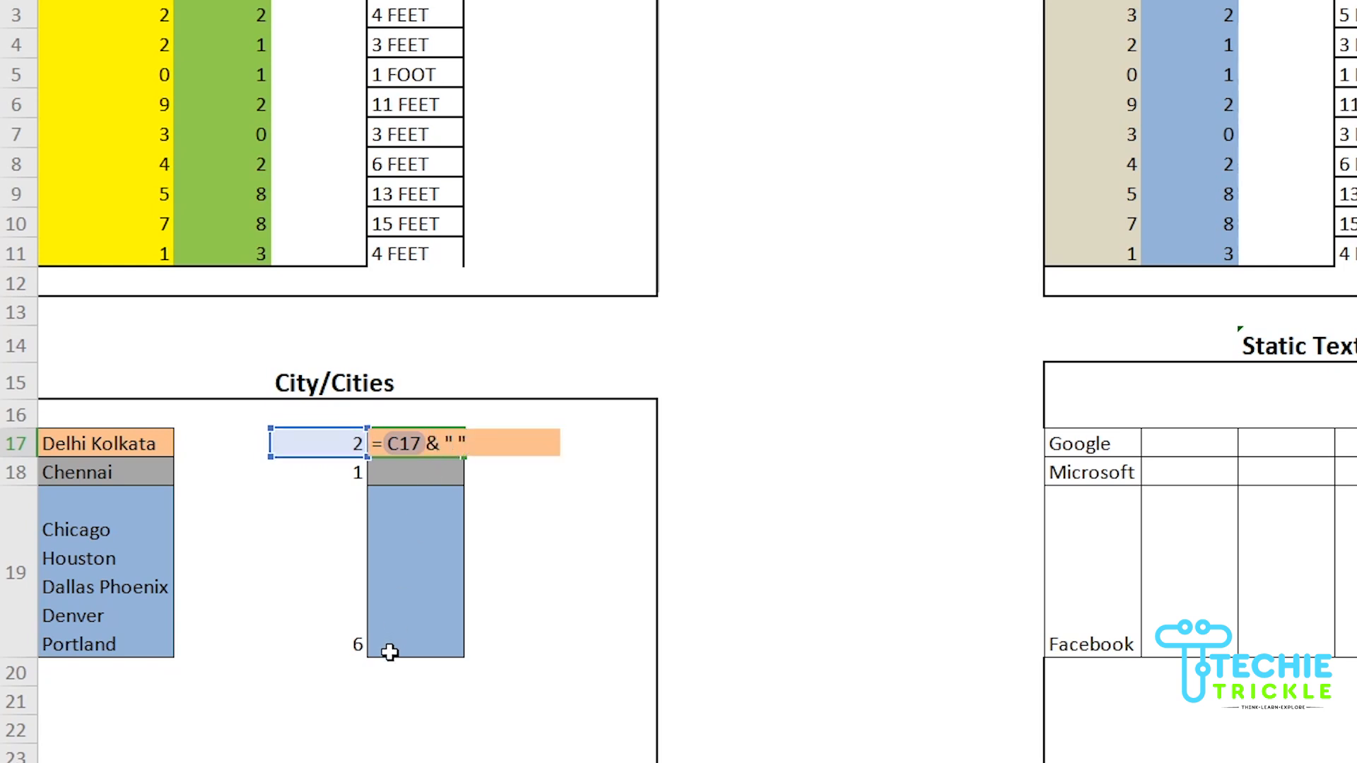
type("IF(")
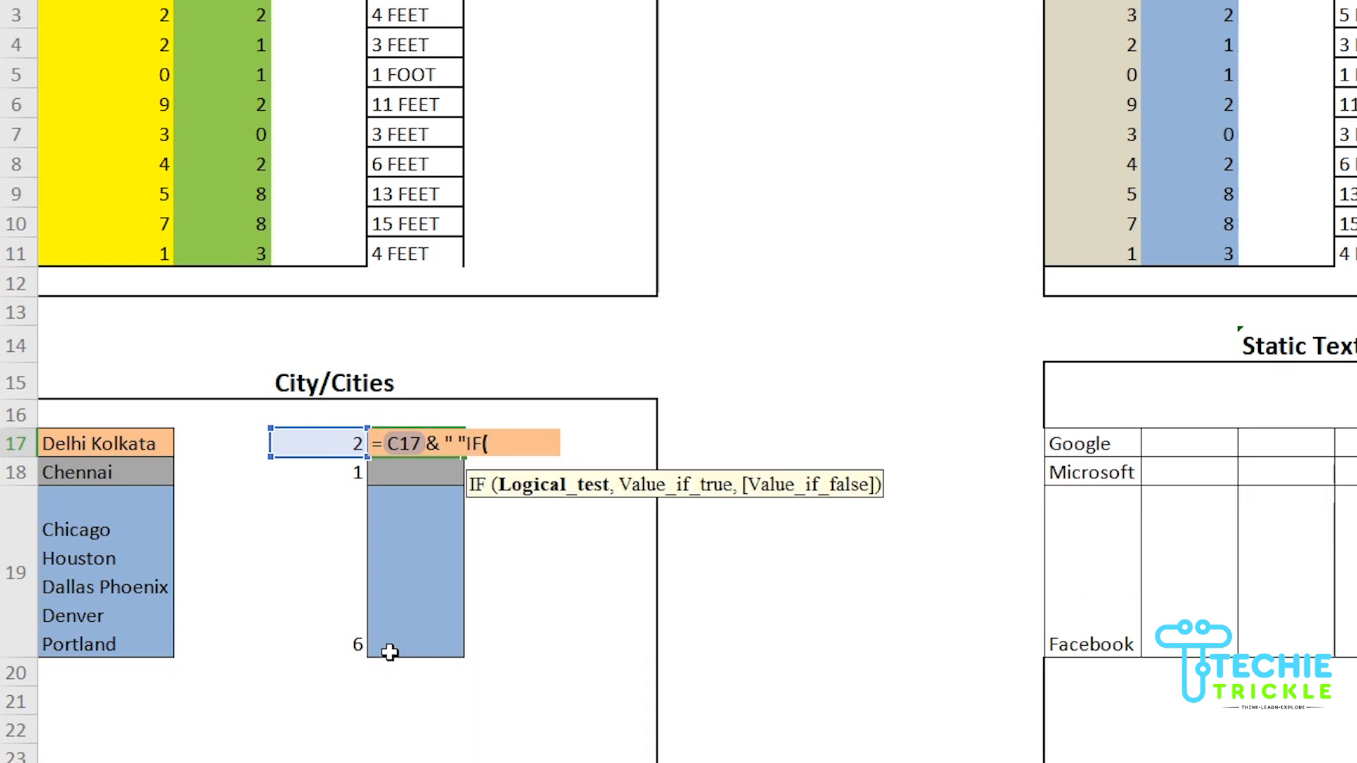
left_click(318, 445)
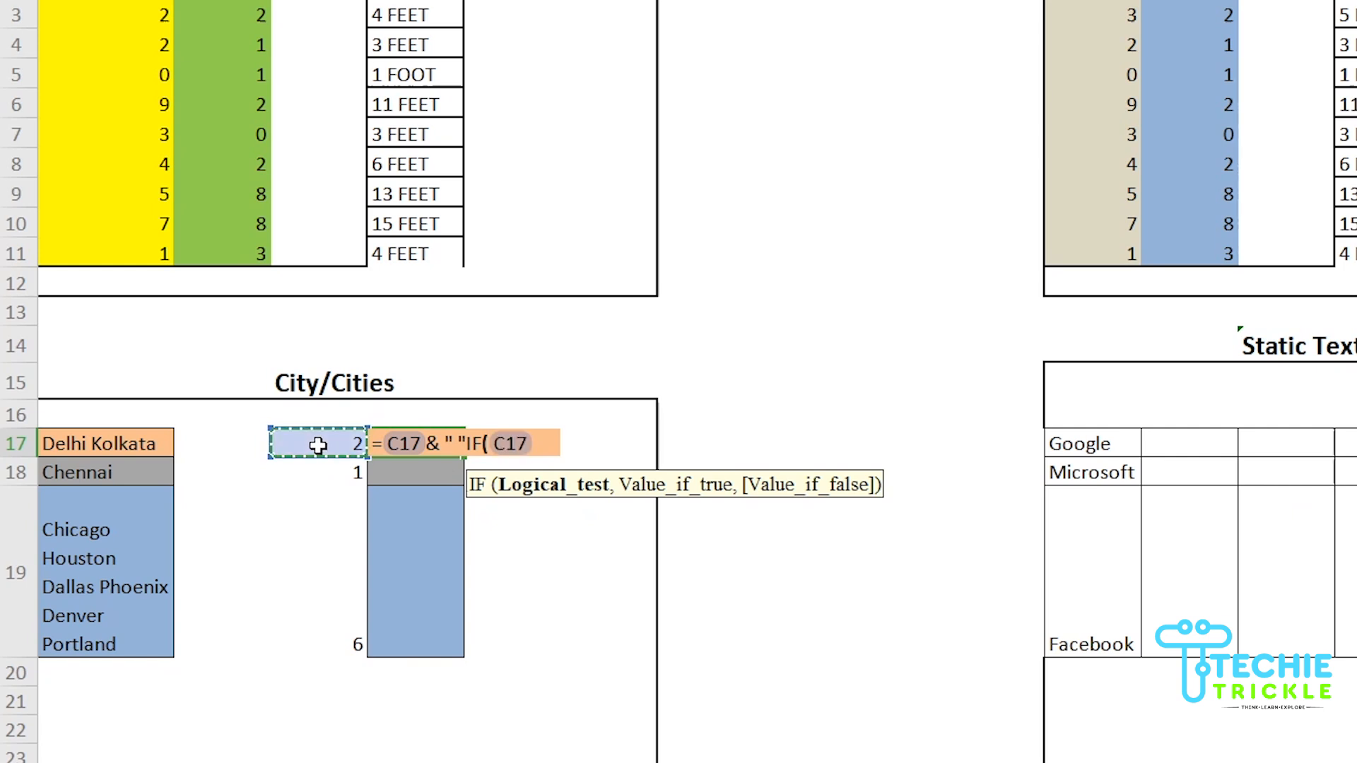
type("=1")
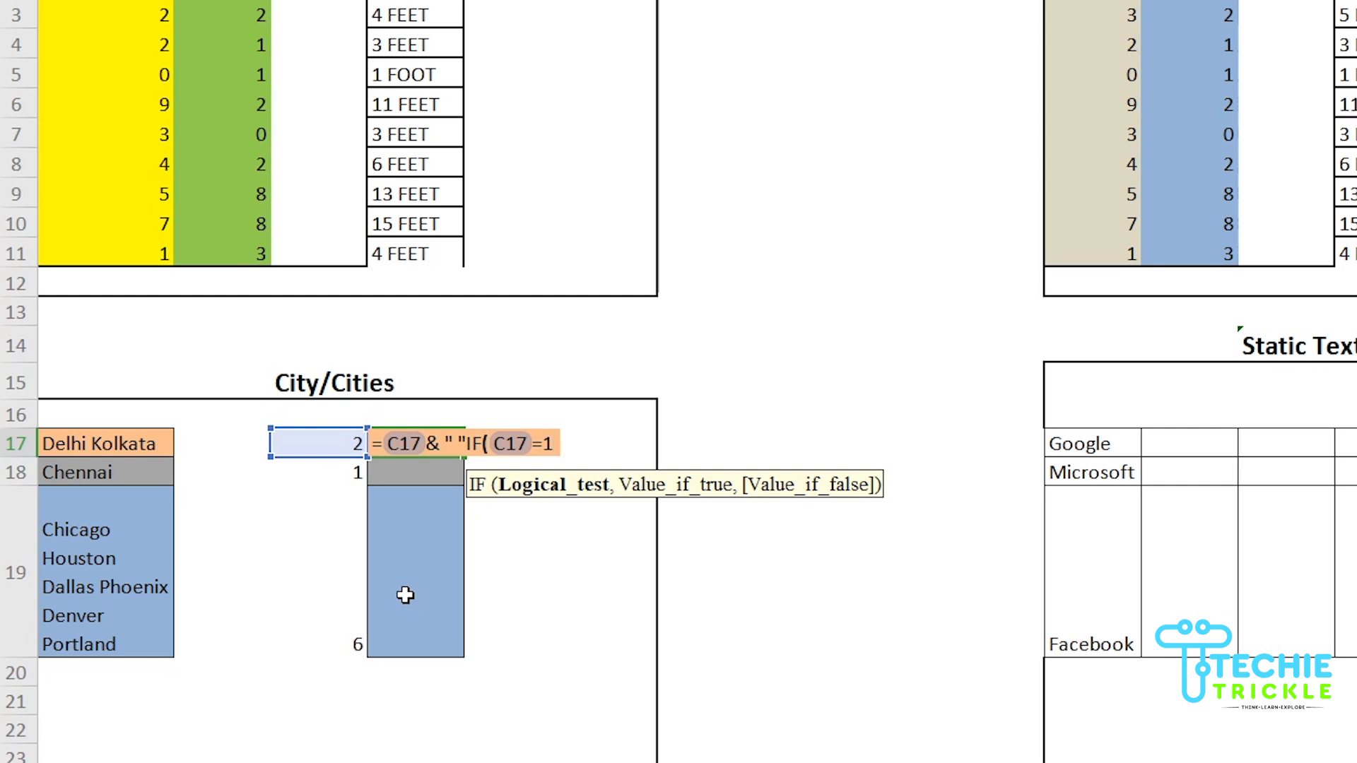
type(",\"City")
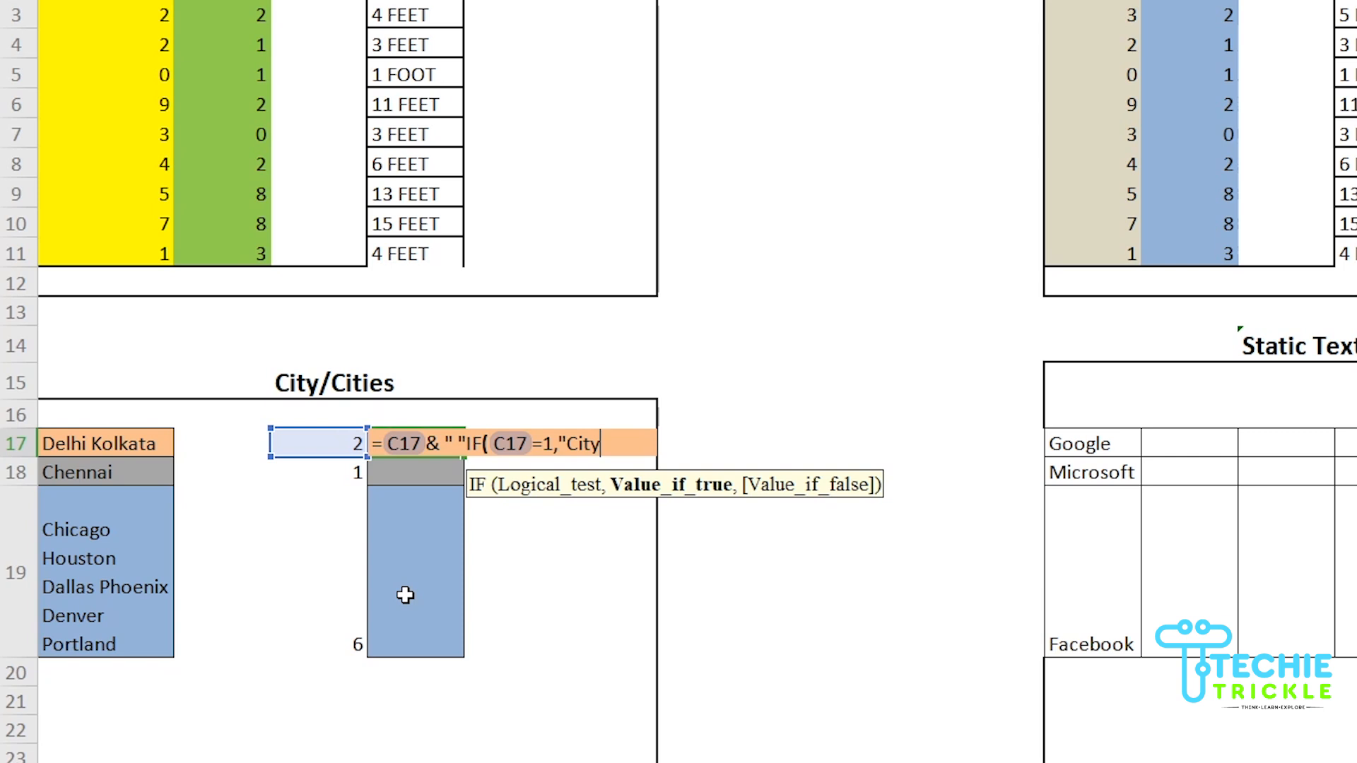
type("\",")
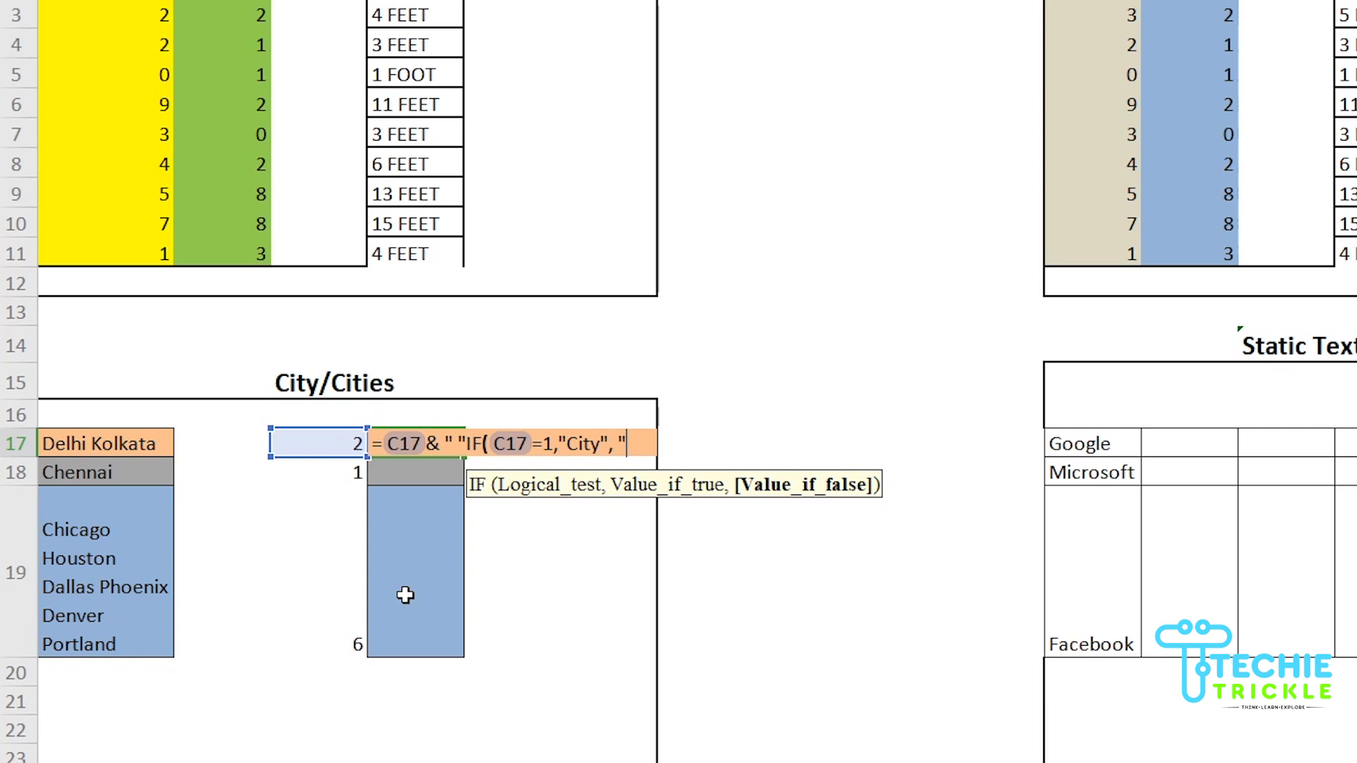
type(" \"Cities")
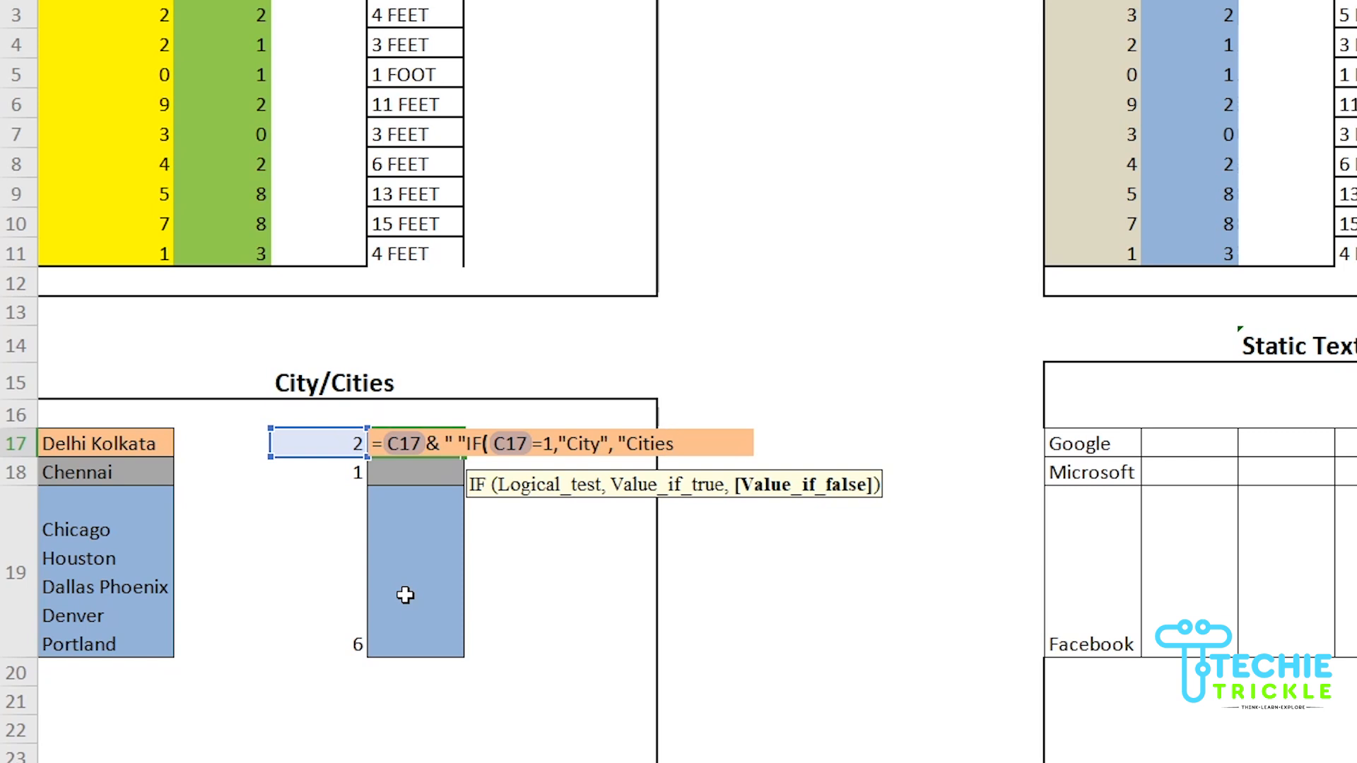
type("\")")
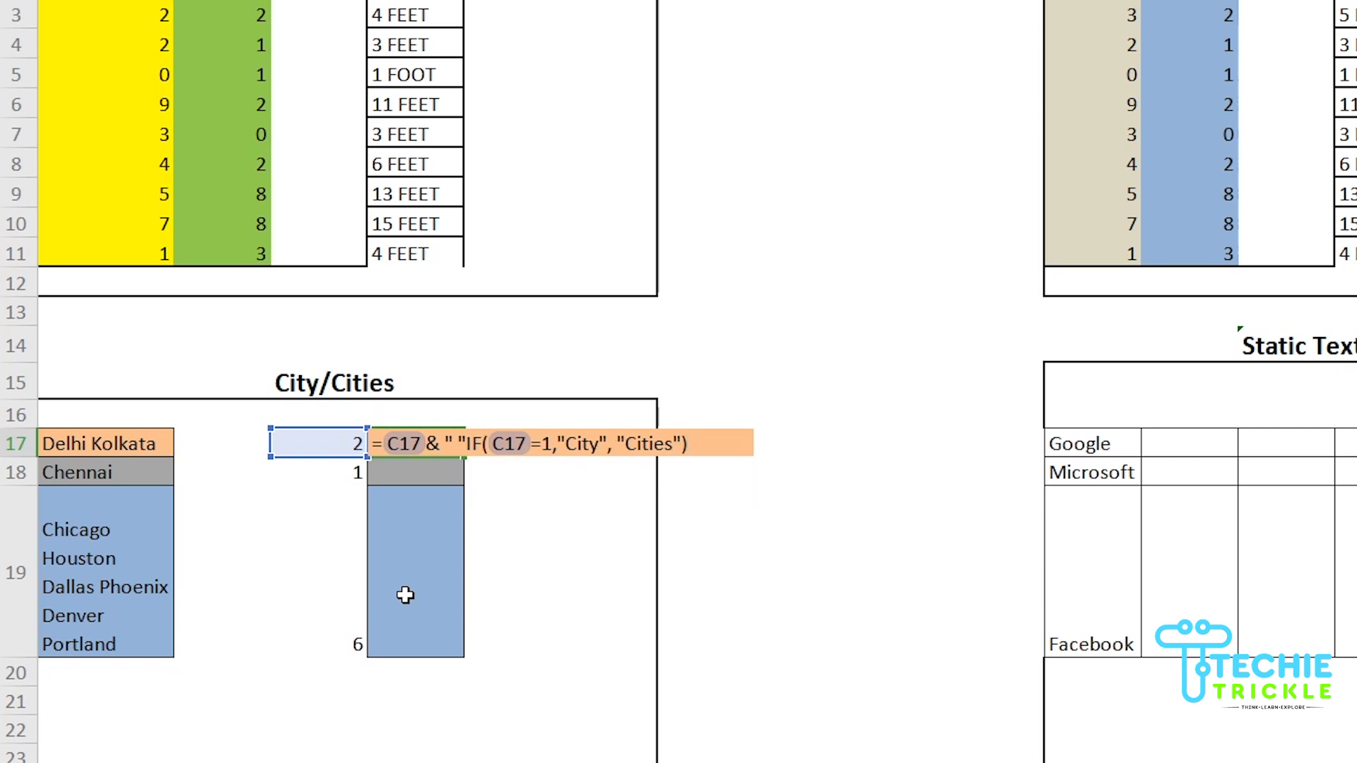
key("Return")
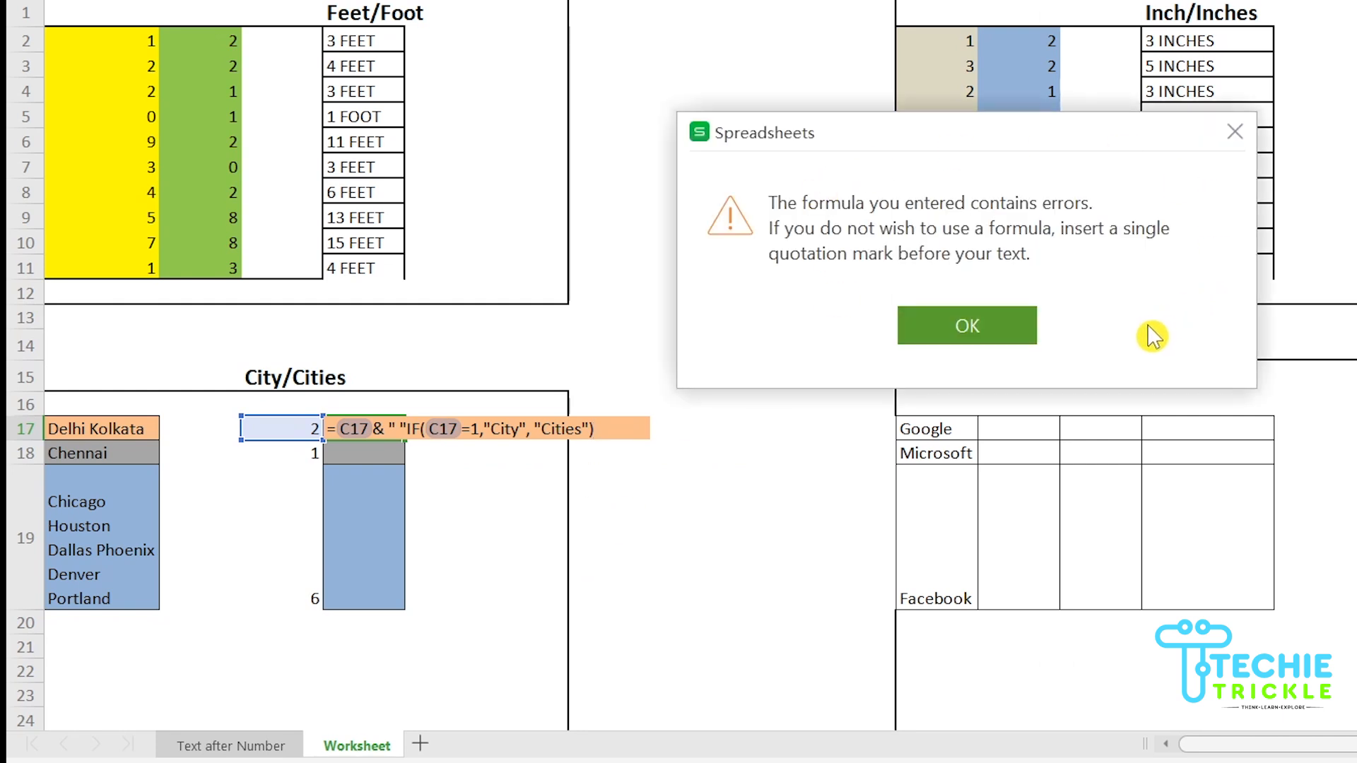
Dismiss the error, add the missing & before IF, and commit D17 to show 2 Cities
left_click(994, 326)
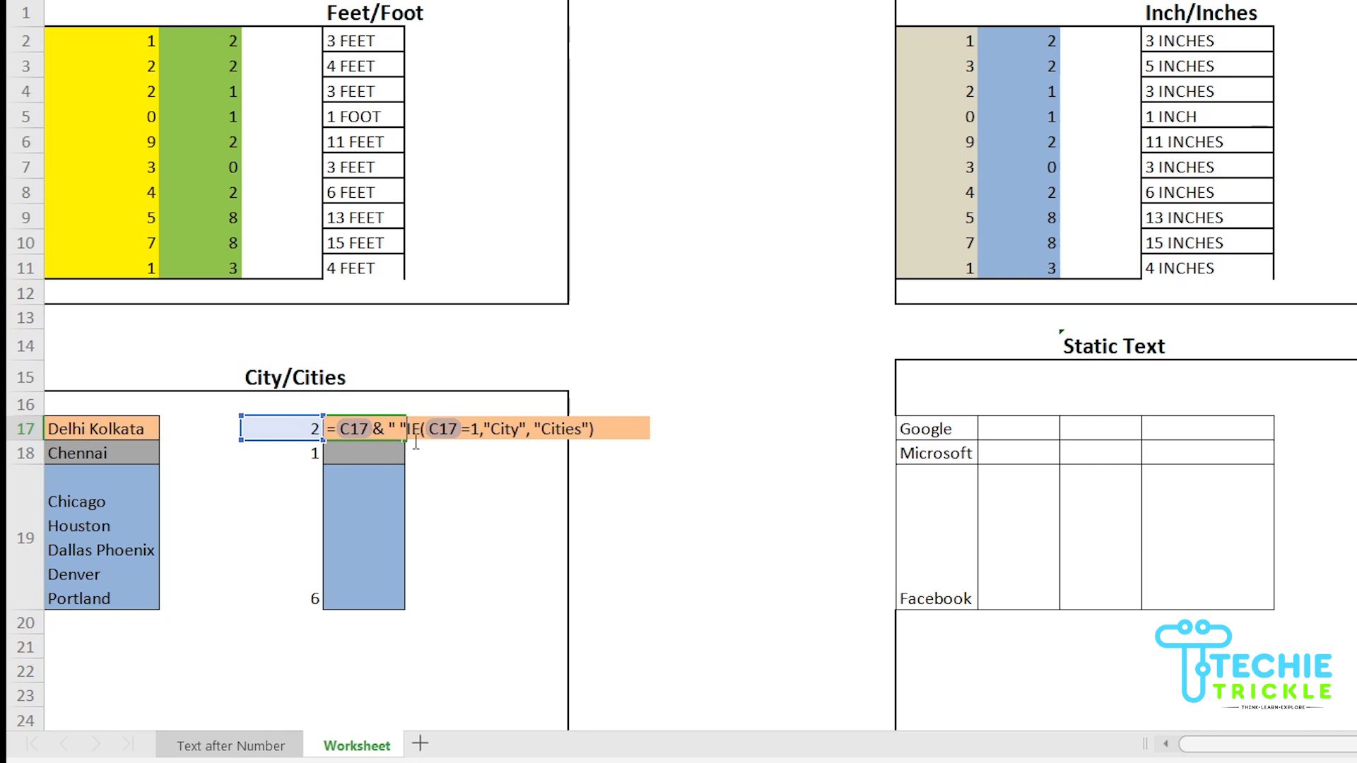
type("&")
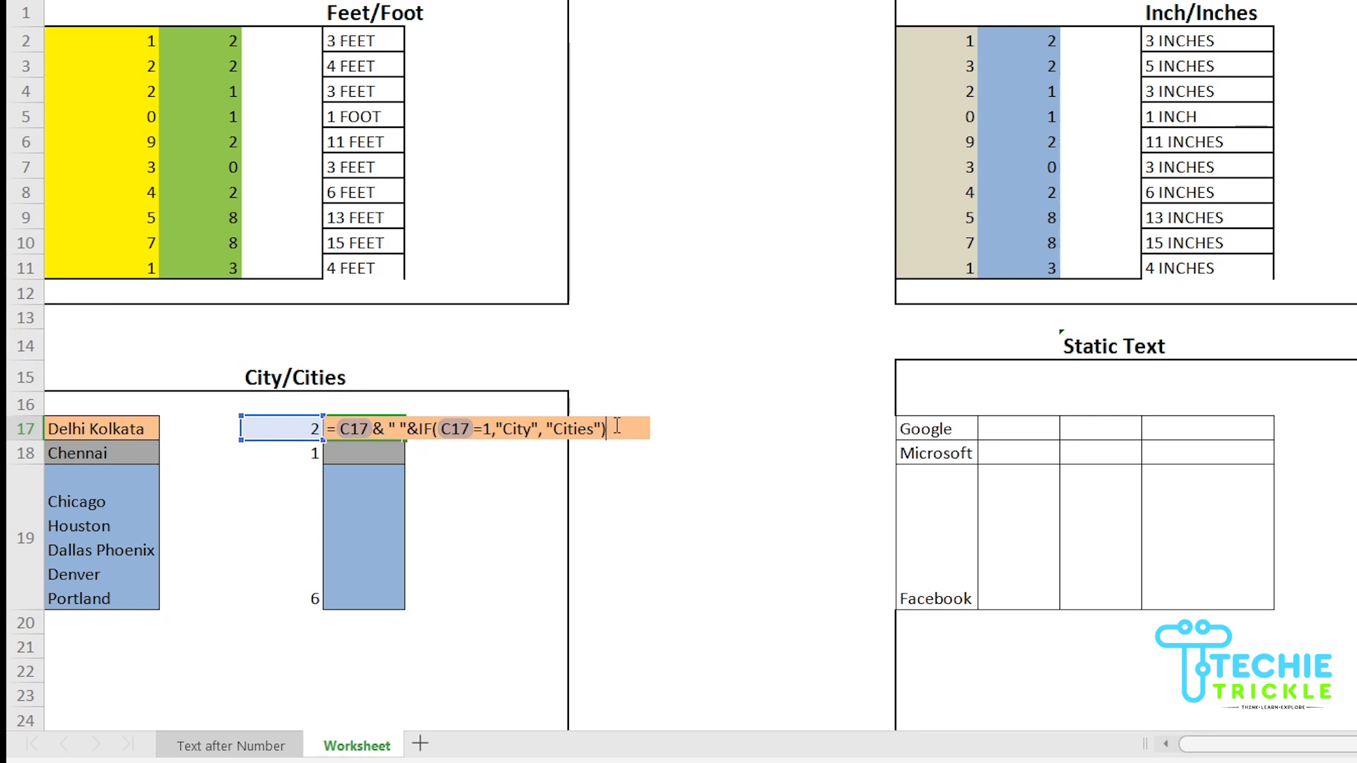
key("Tab")
left_click(378, 433)
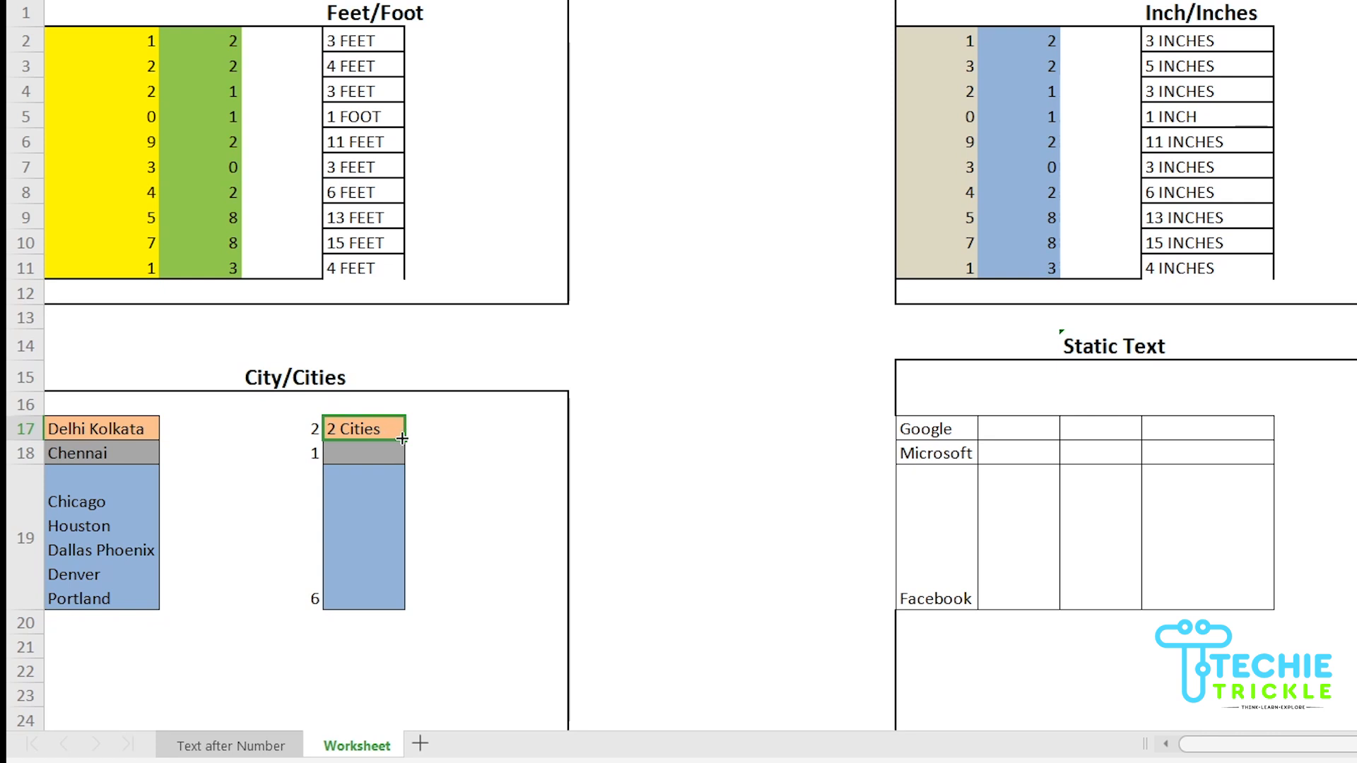
Fill the D17 formula down to D19 and check 1 City in D18 and 6 Cities in D19
left_click_drag(405, 440, 373, 600)
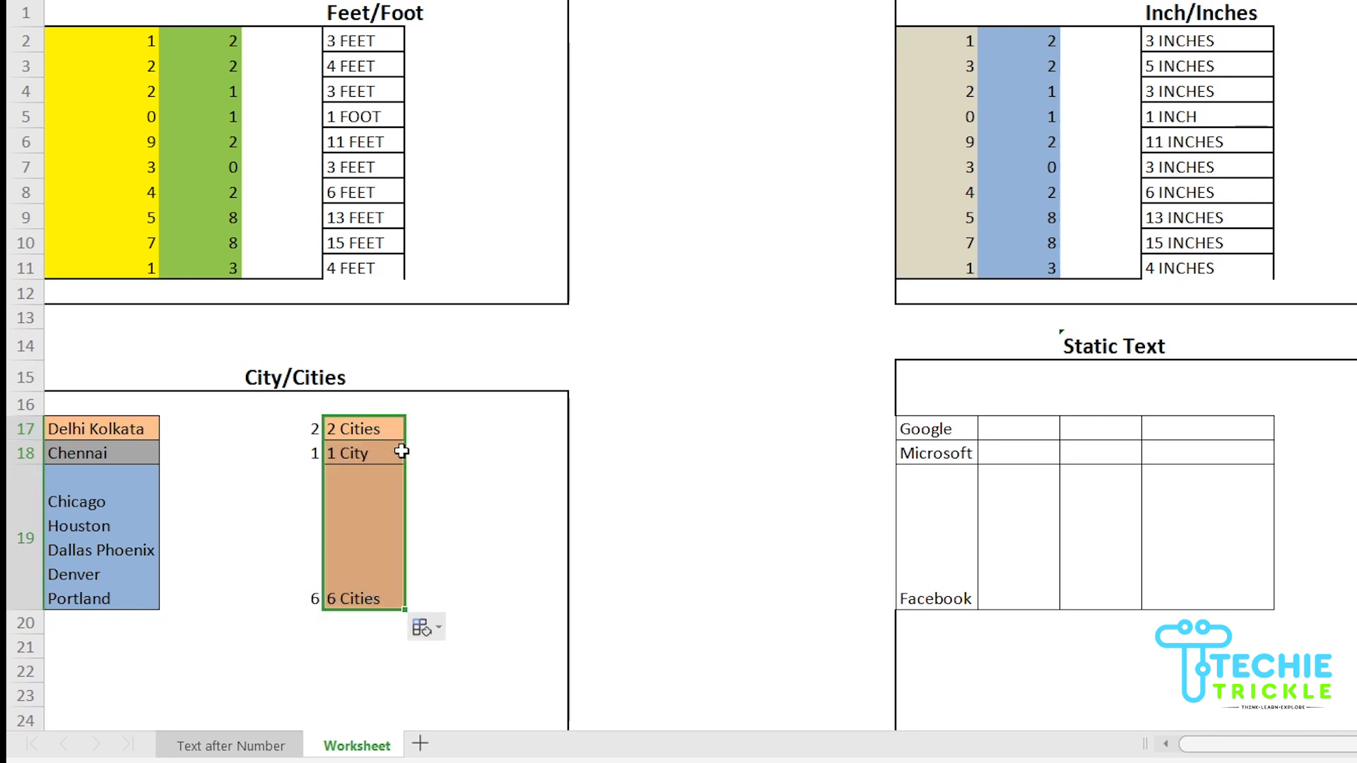
left_click(354, 456)
left_click(94, 545)
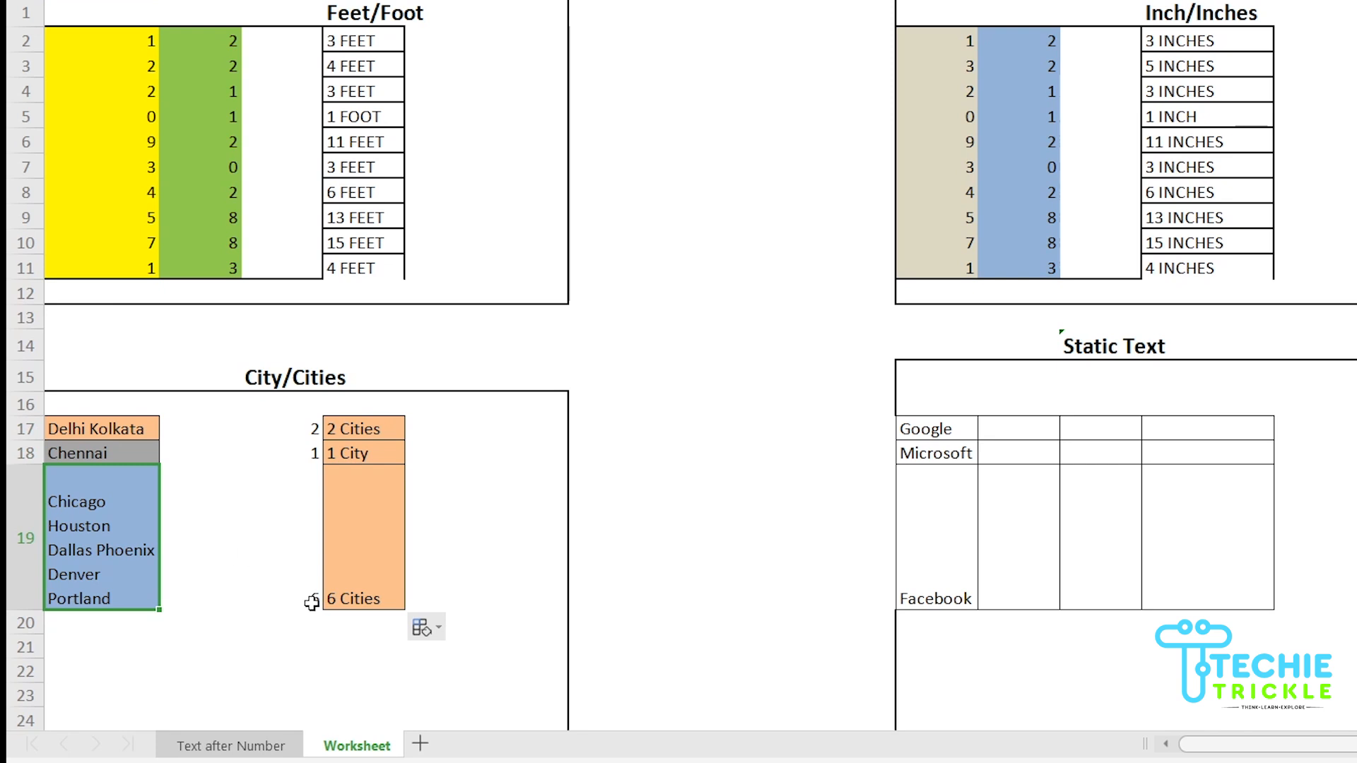
left_click(361, 601)
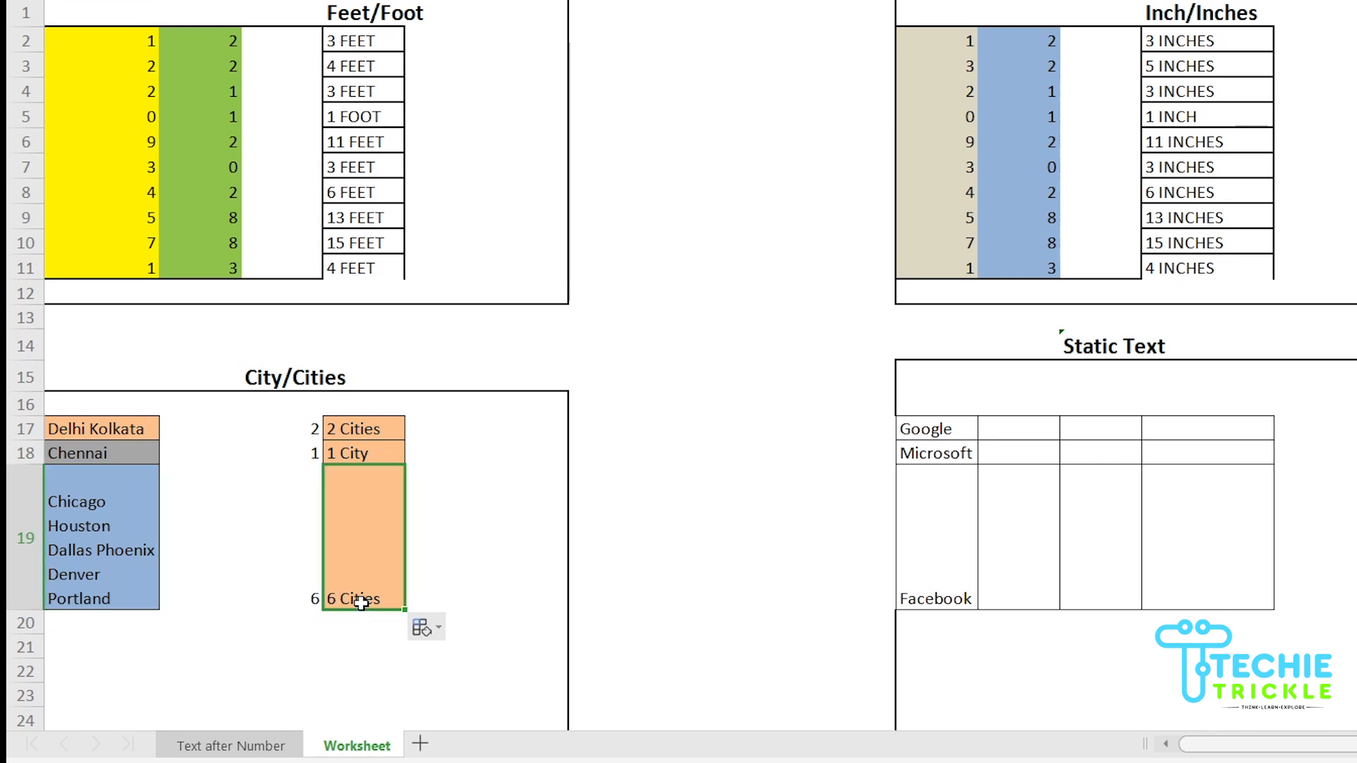
left_click(309, 599)
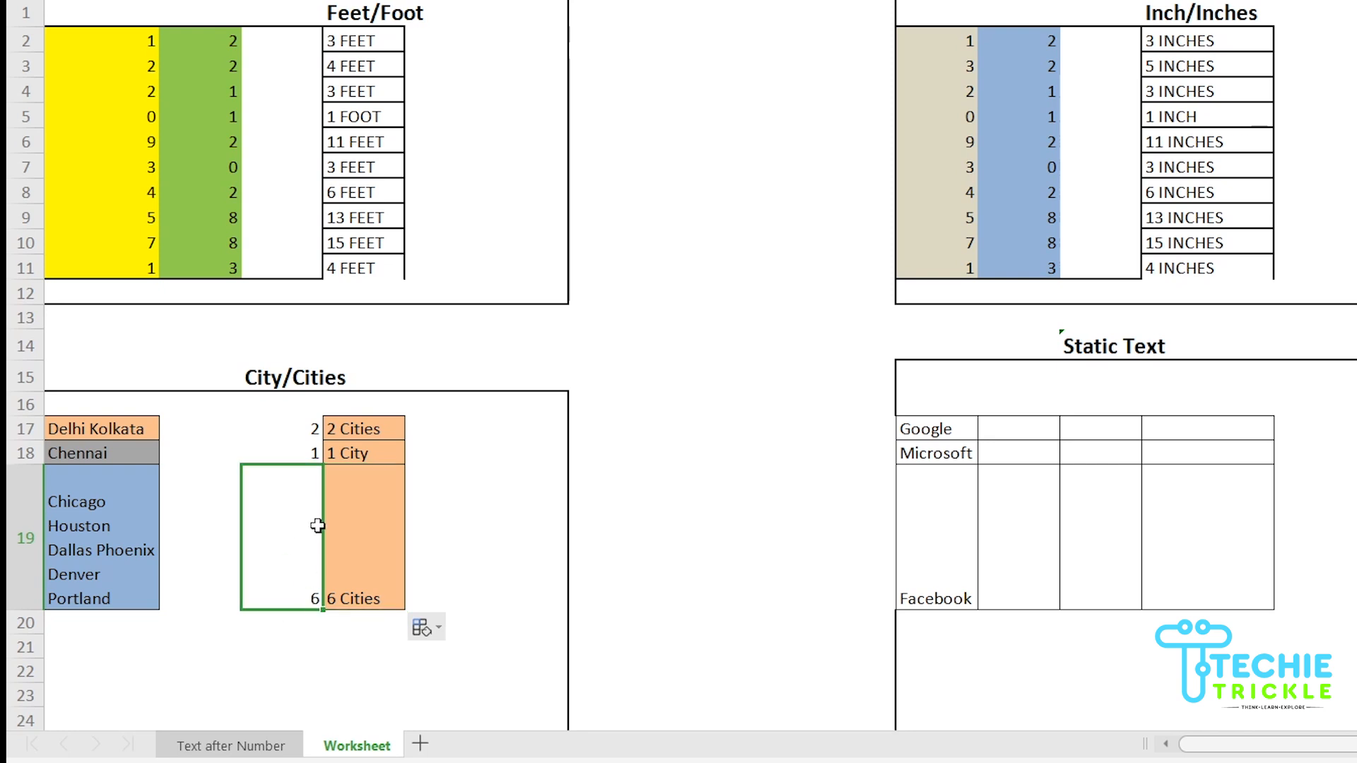
left_click(382, 573)
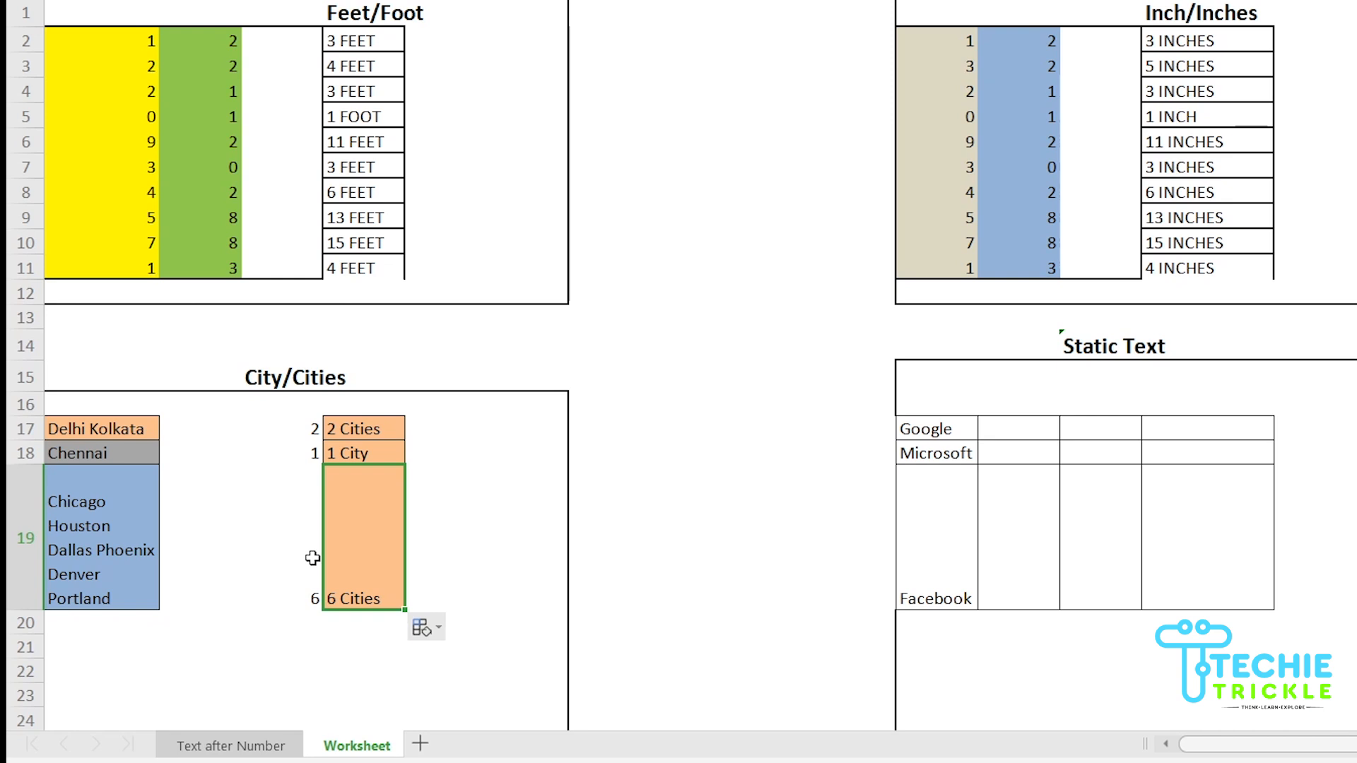
left_click(1020, 432)
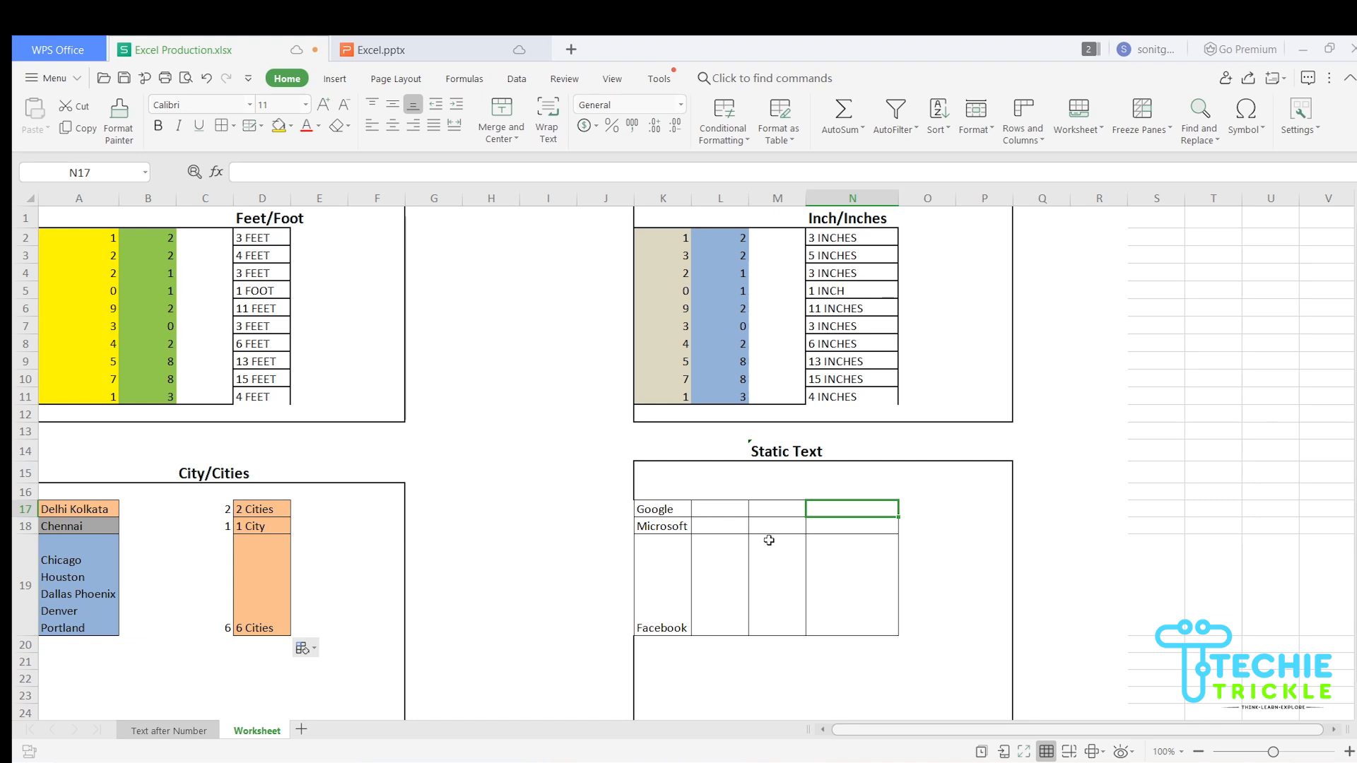
Enter =CONCATENATE(K17, "-Company") in N17, correcting the casing typo, so it shows Google-Company
type("=")
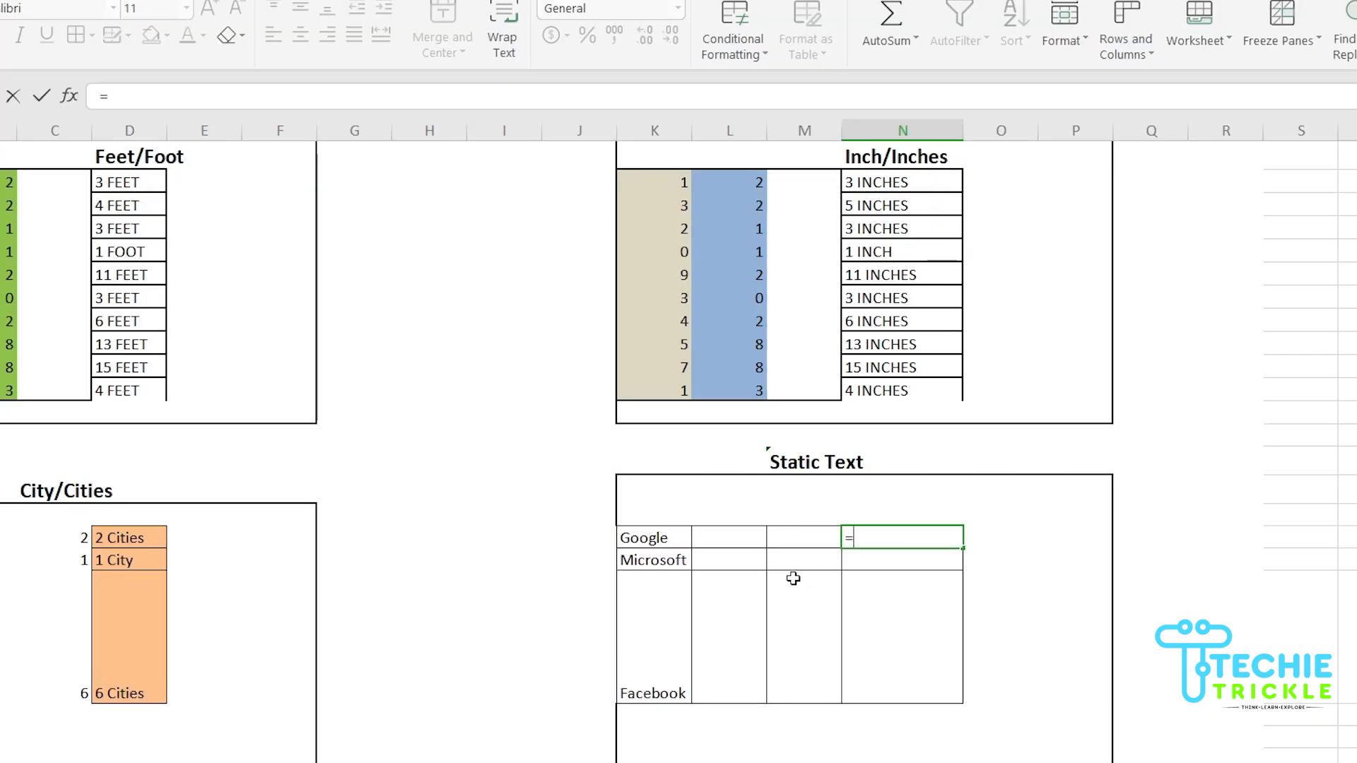
type("CON")
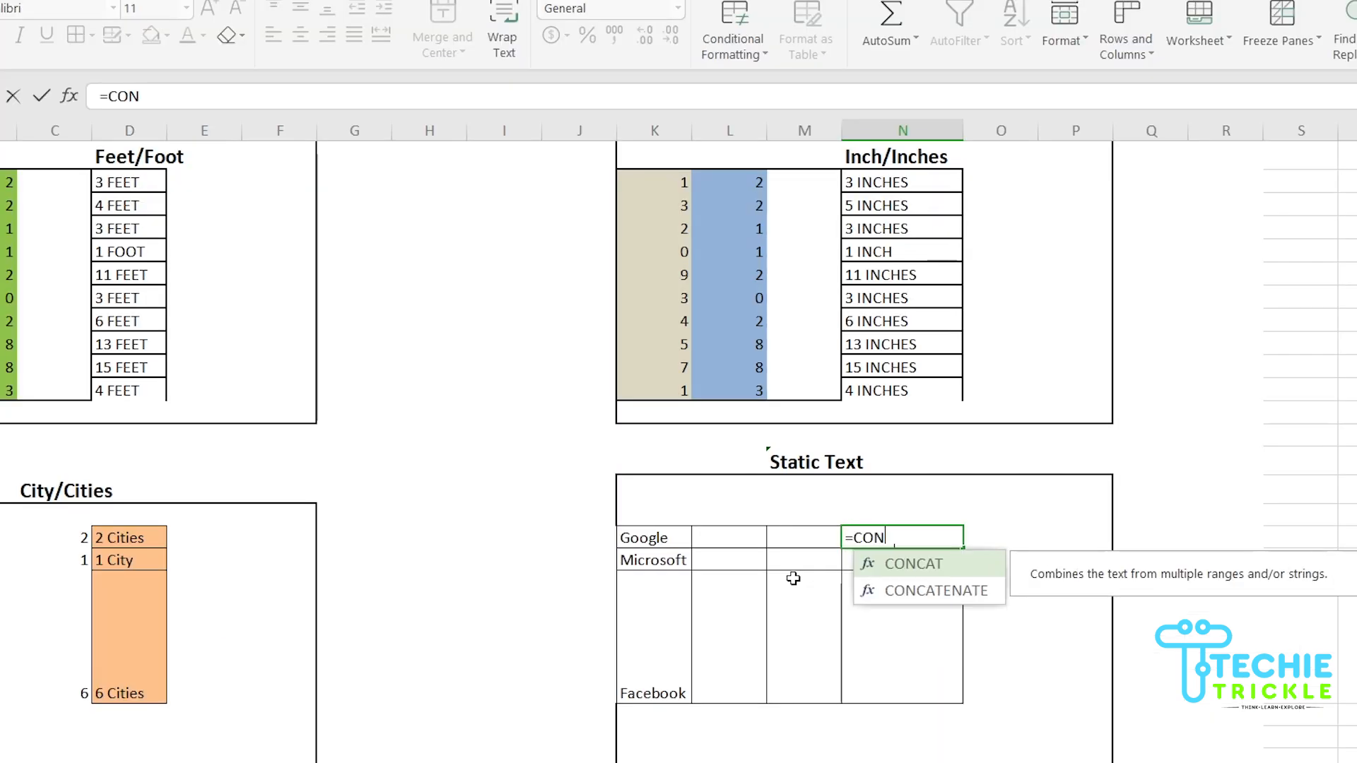
type("CATE")
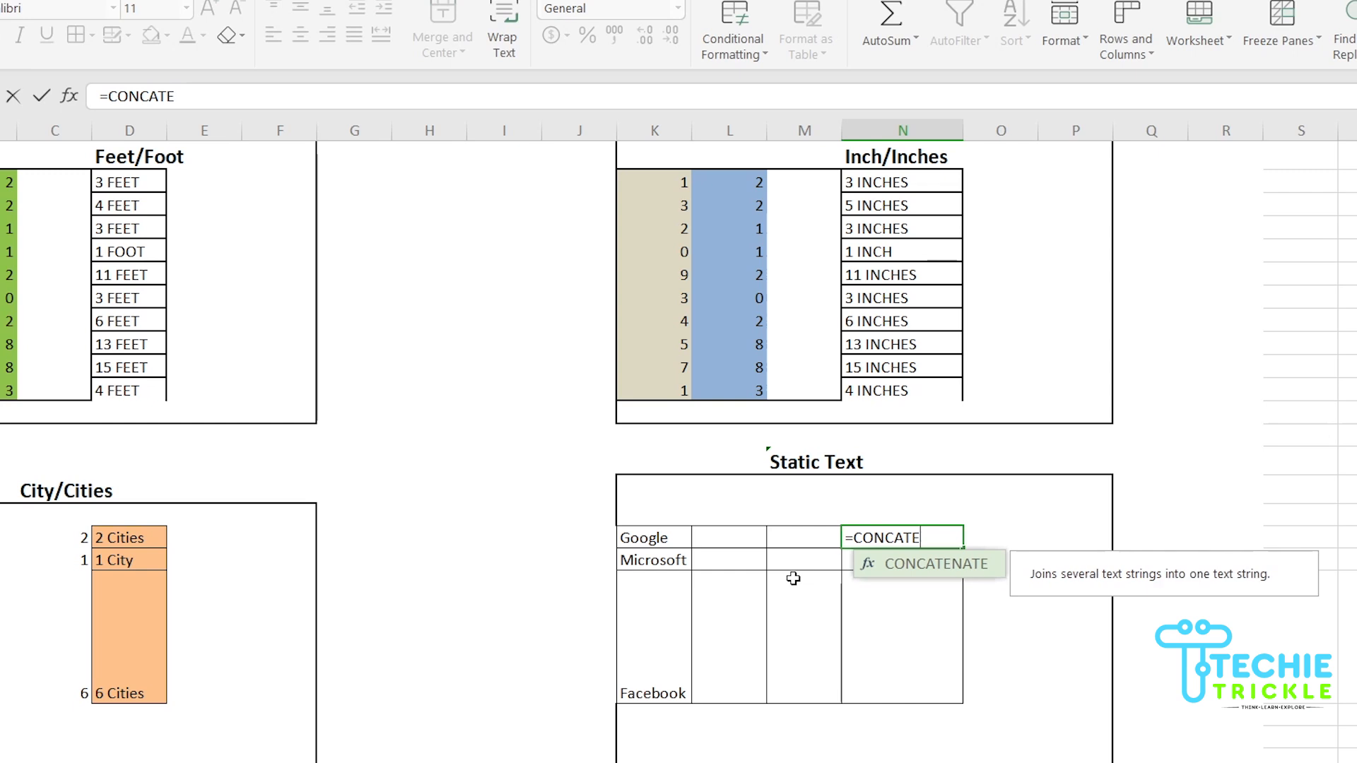
double_click(910, 576)
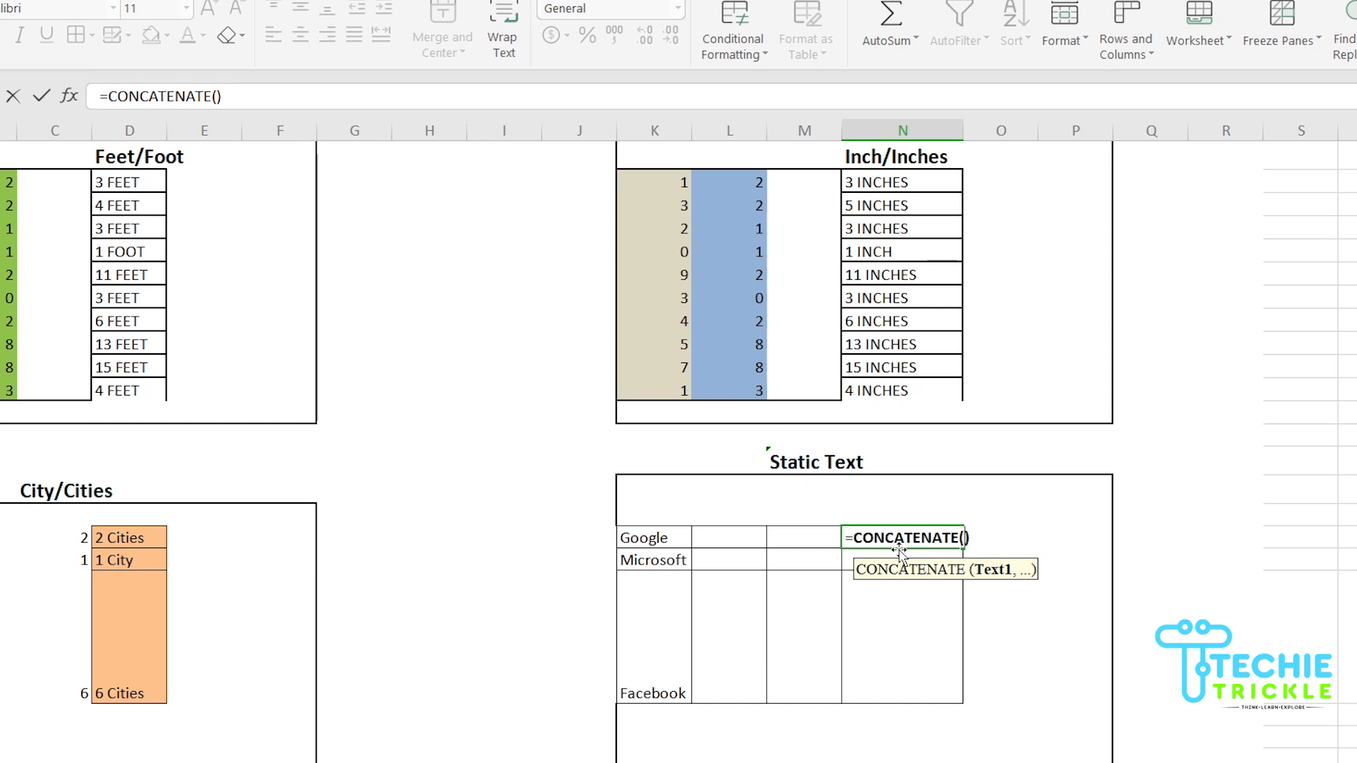
left_click(677, 542)
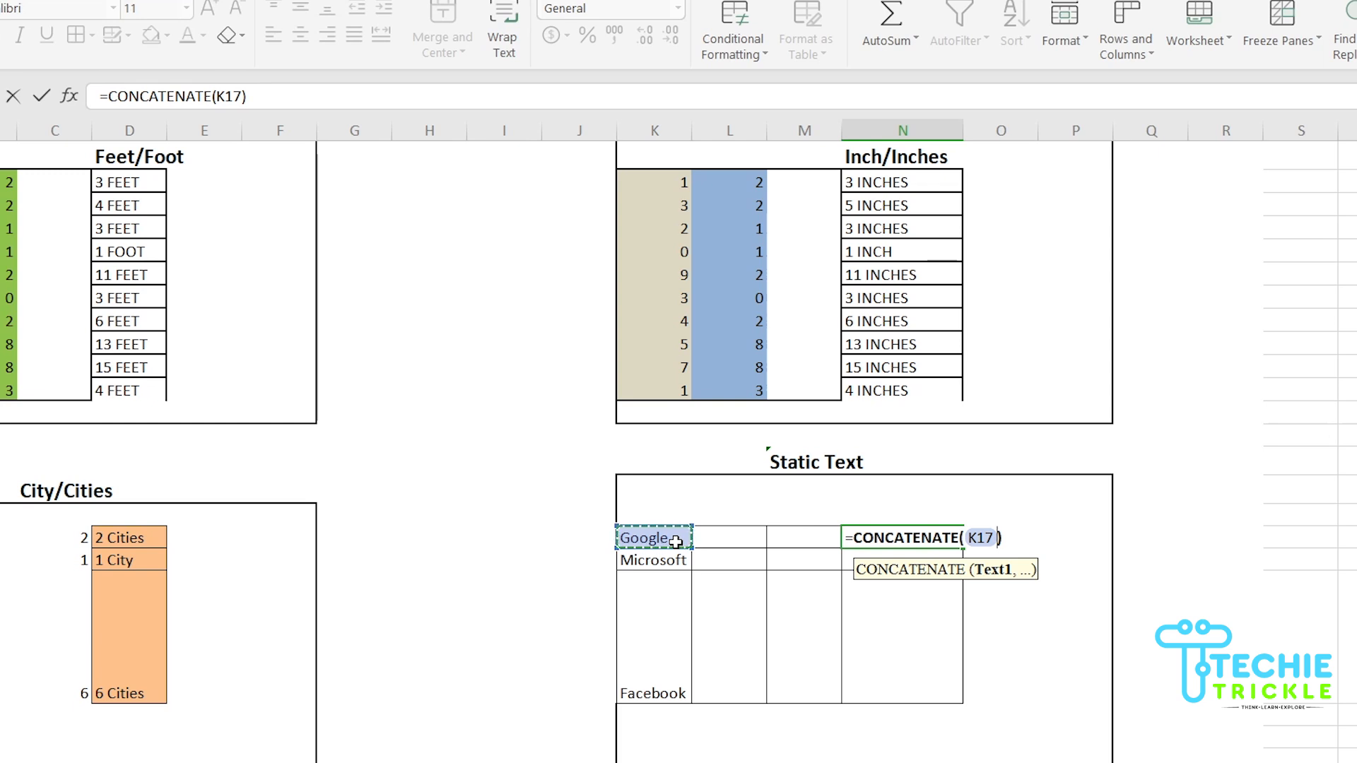
type(",")
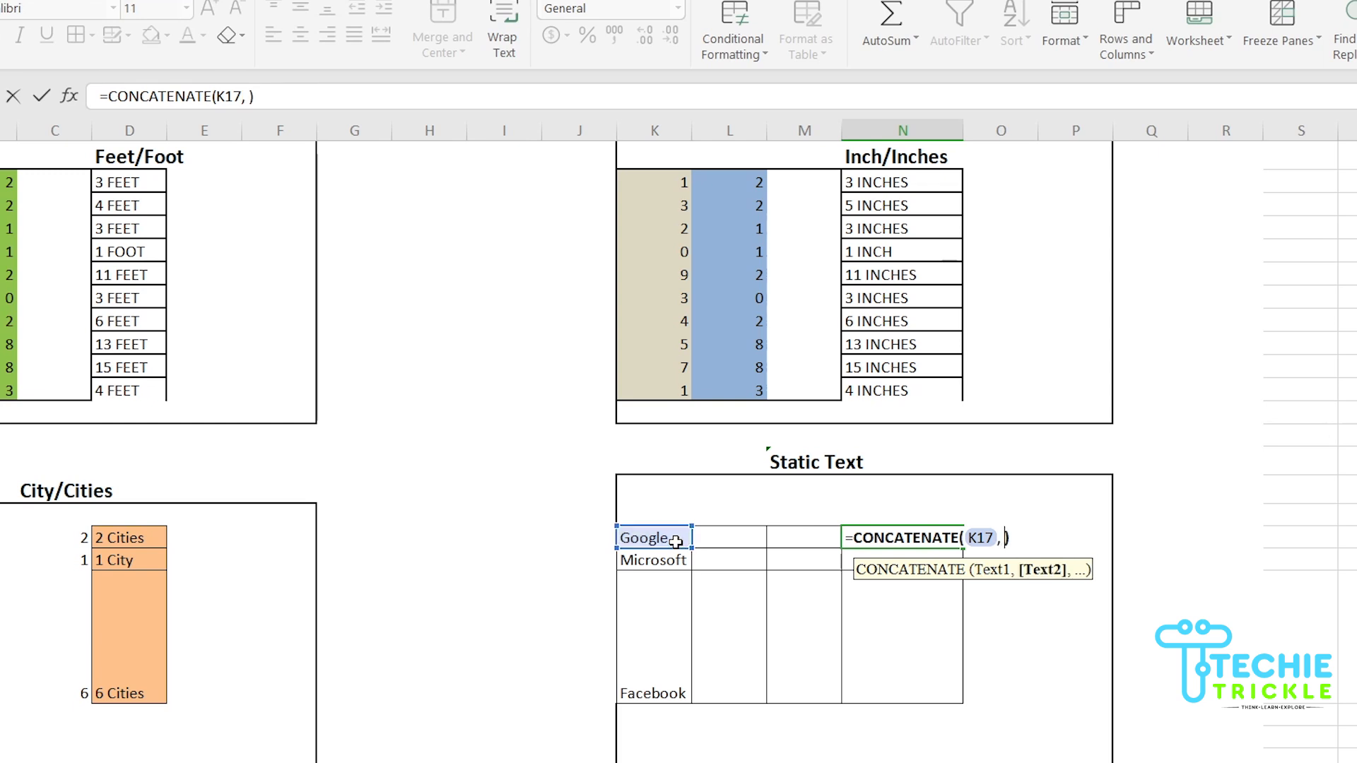
type(" \"-")
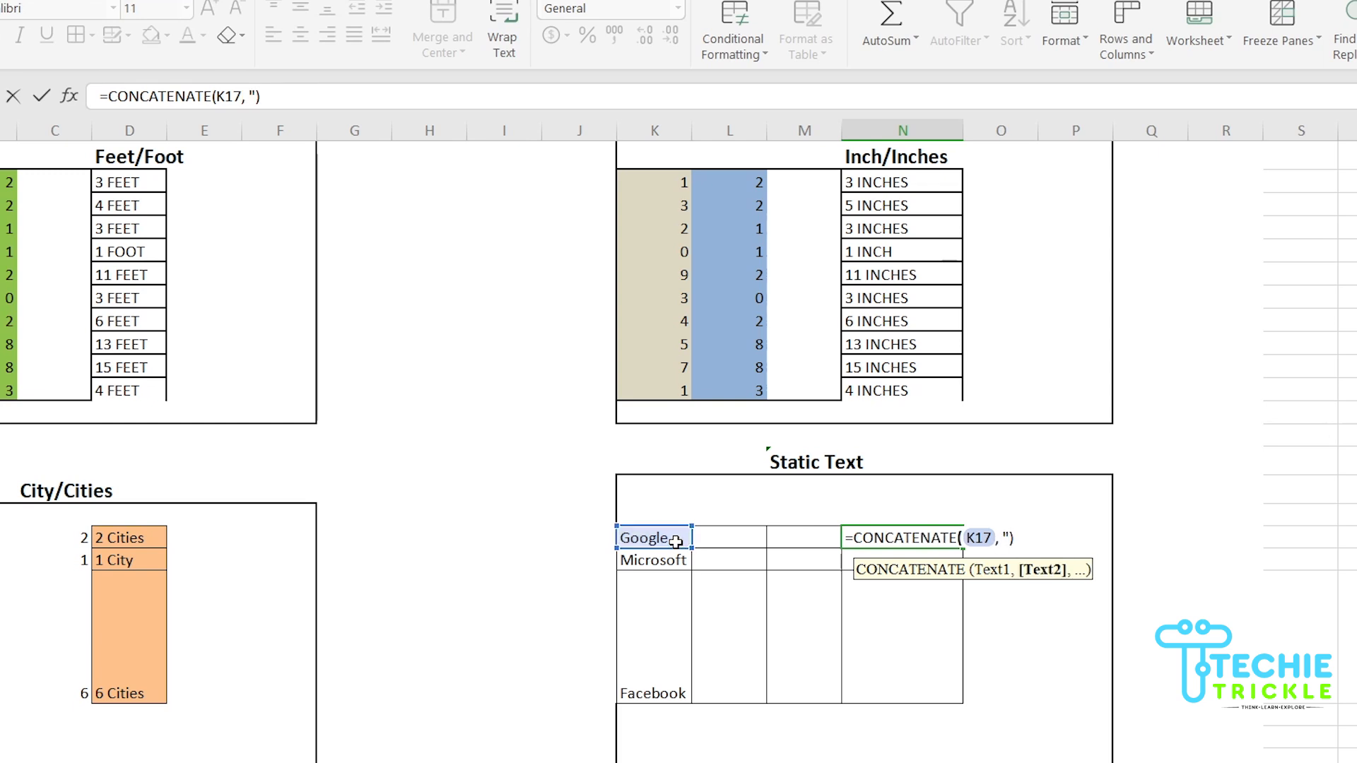
type("cOMPANY")
key("BackSpace")
key("BackSpace")
key("BackSpace")
key("BackSpace")
key("BackSpace")
key("BackSpace")
key("BackSpace")
type("Company")
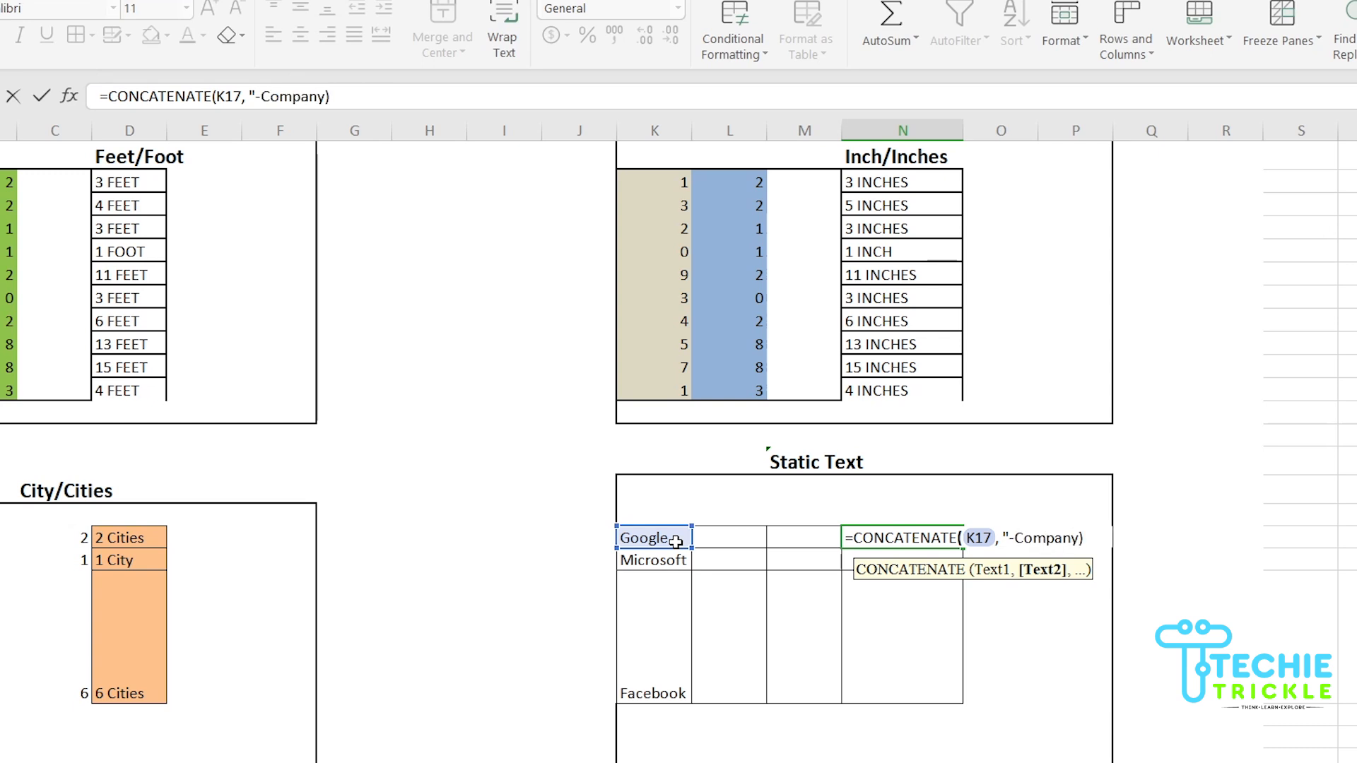
type("\"")
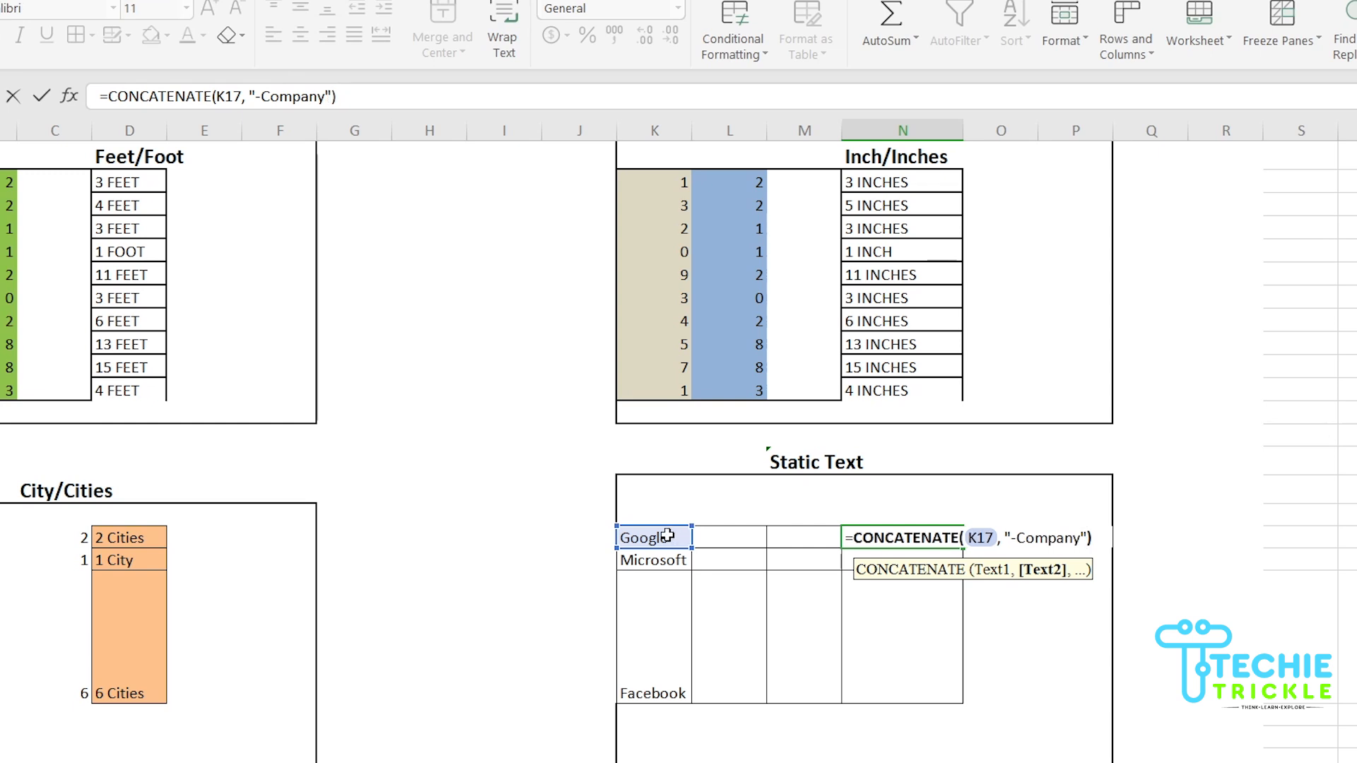
left_click(1097, 543)
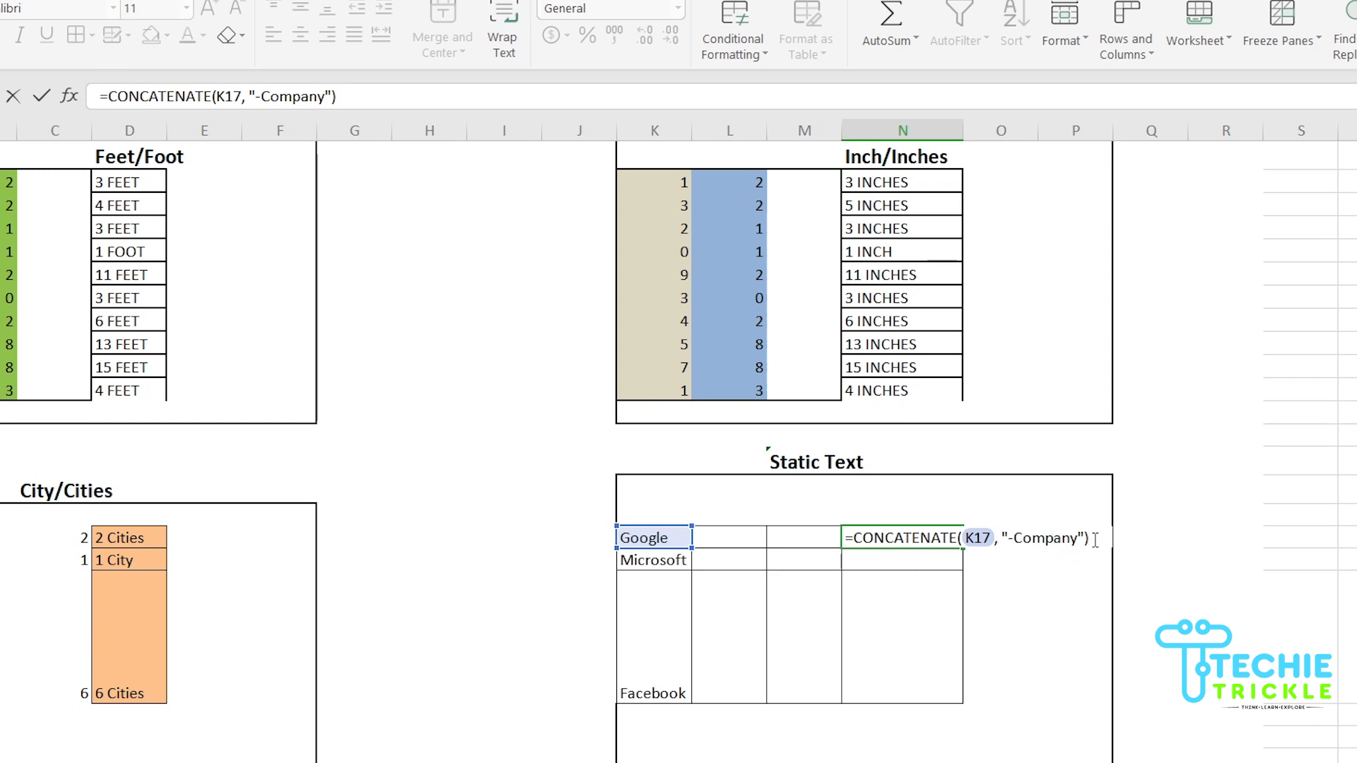
key("Tab")
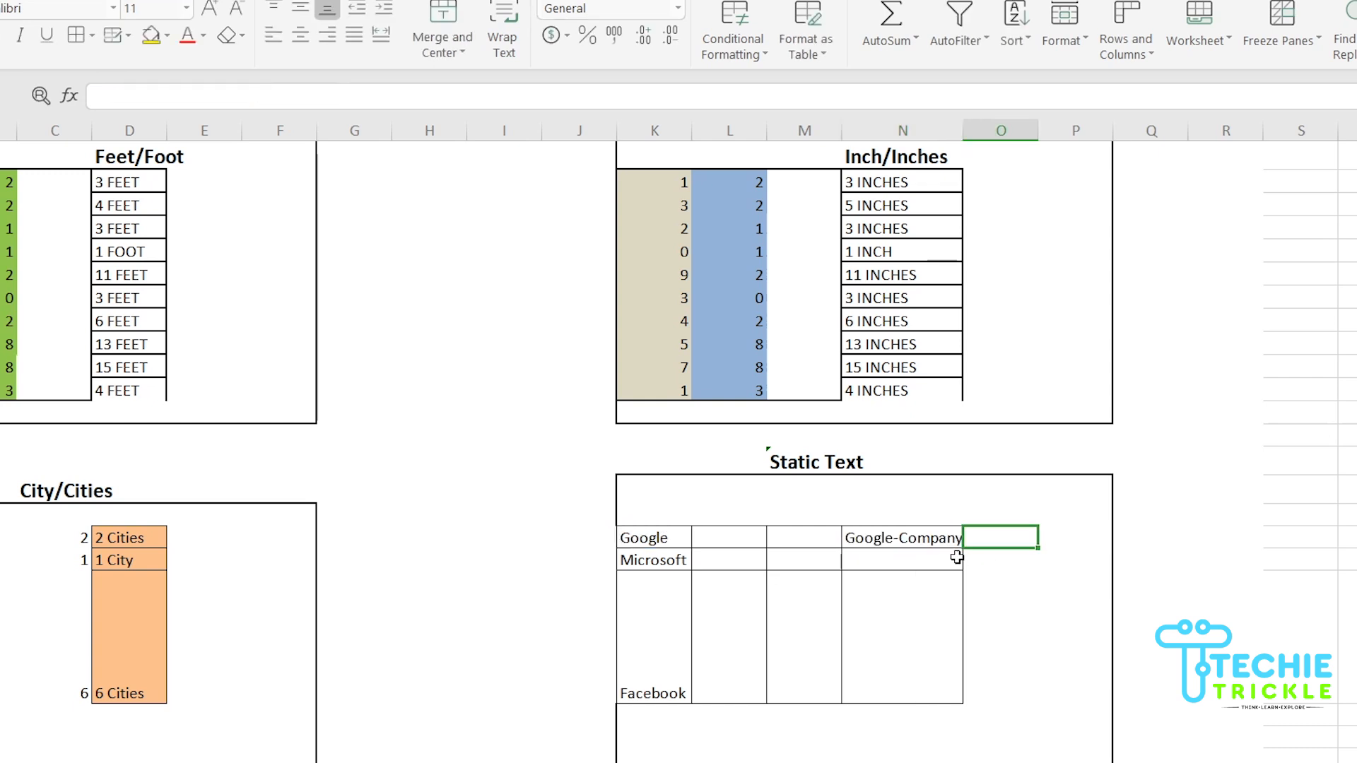
Fill N17 down to row 19 for Microsoft-Company and Facebook-Company, autofitting column N
double_click(962, 132)
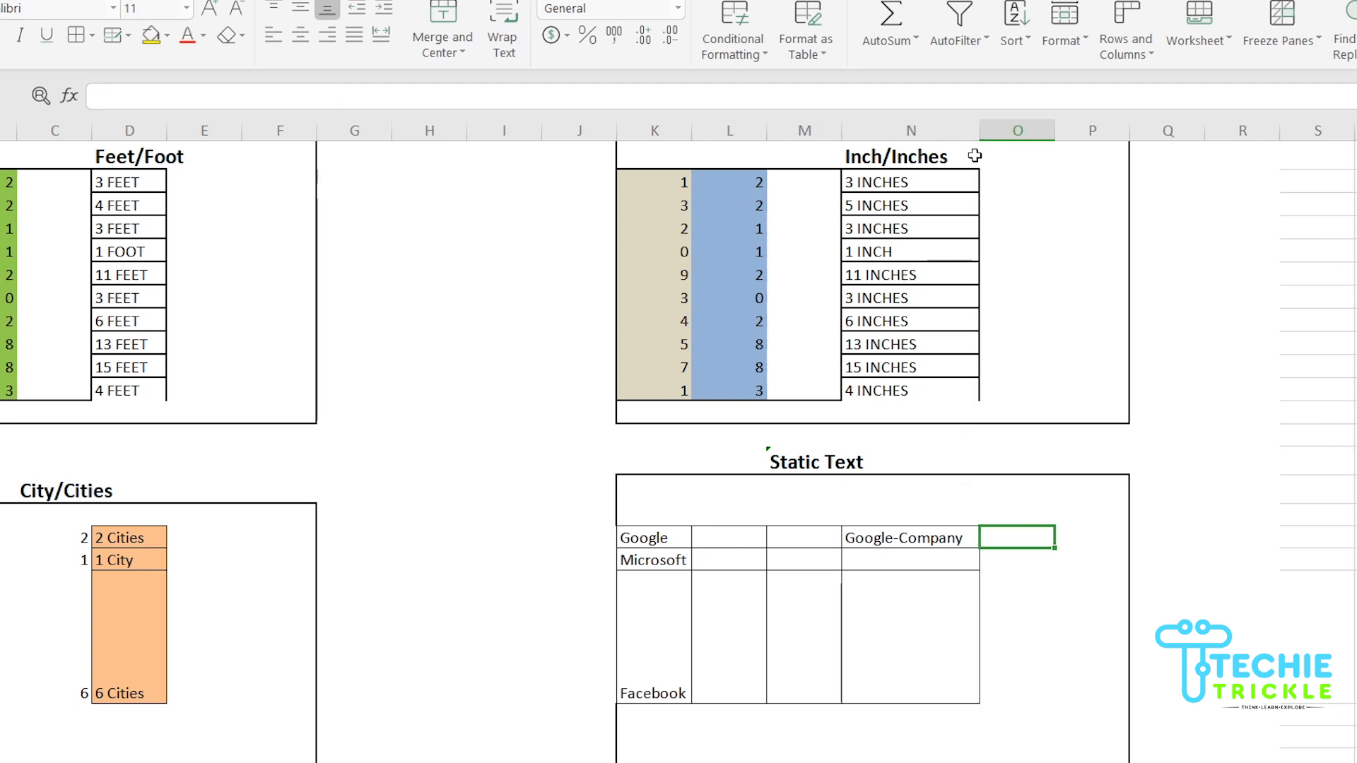
left_click(974, 540)
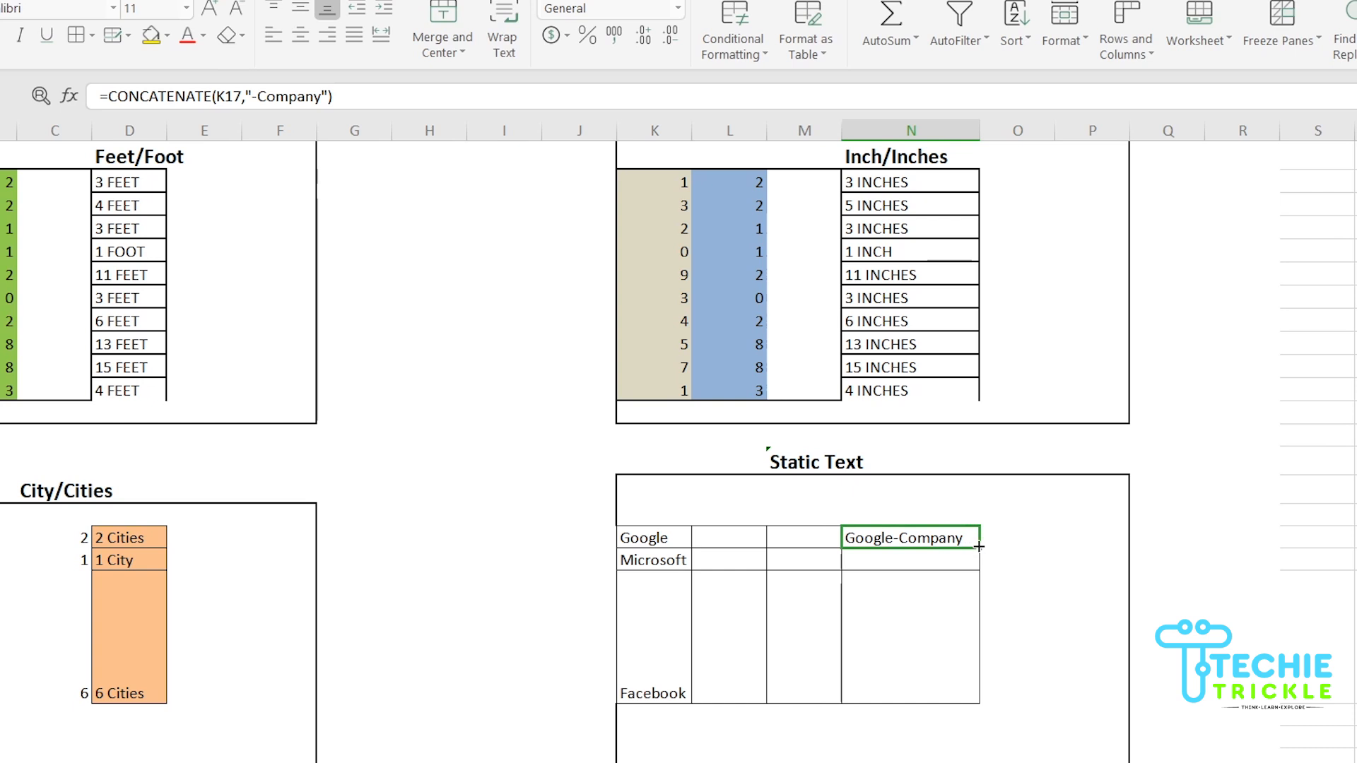
left_click_drag(979, 548, 980, 698)
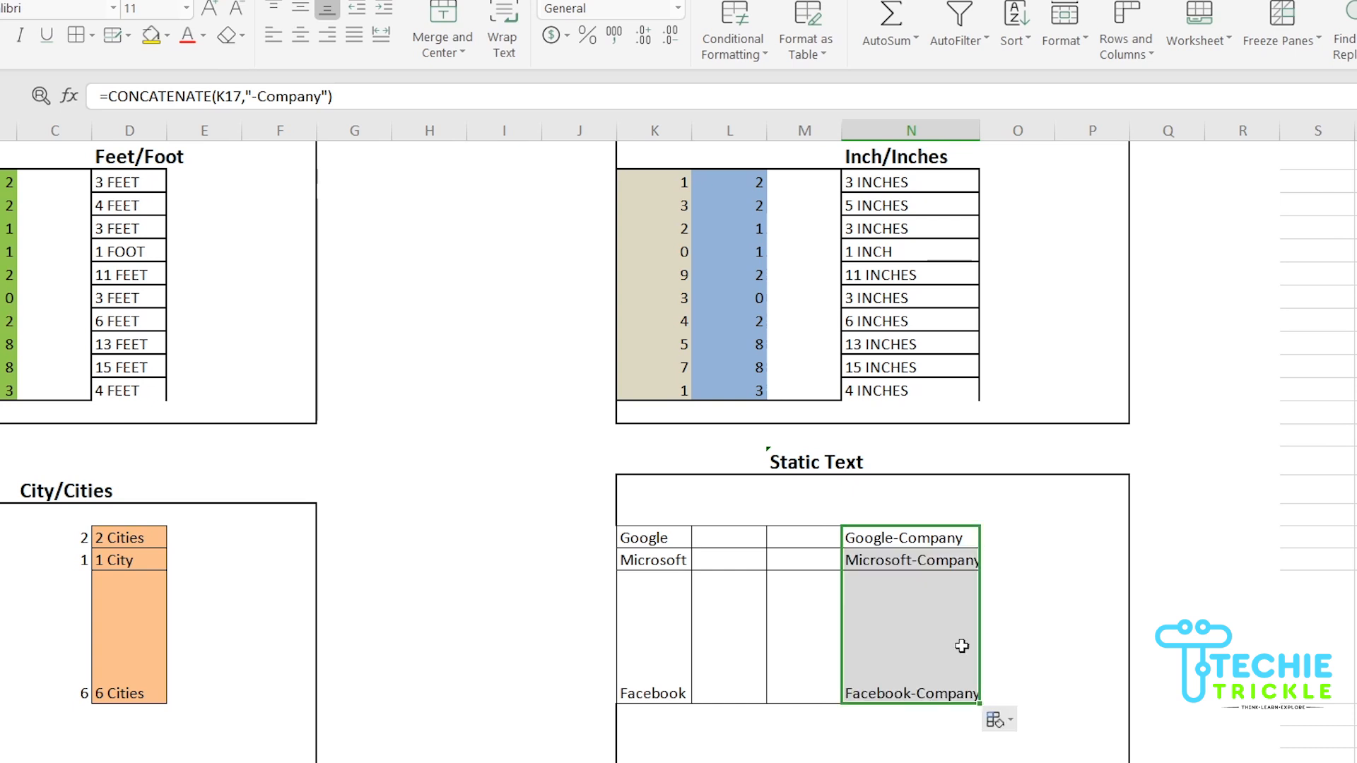
double_click(981, 134)
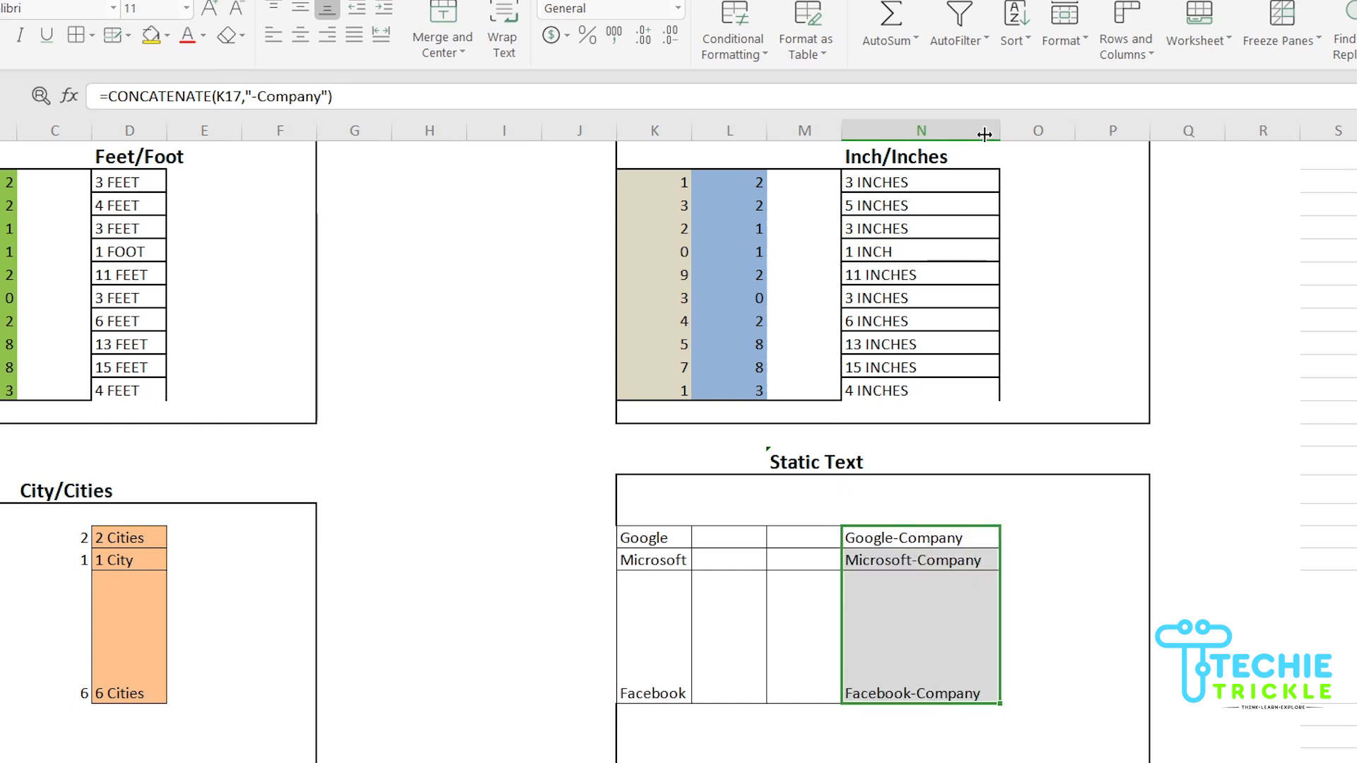